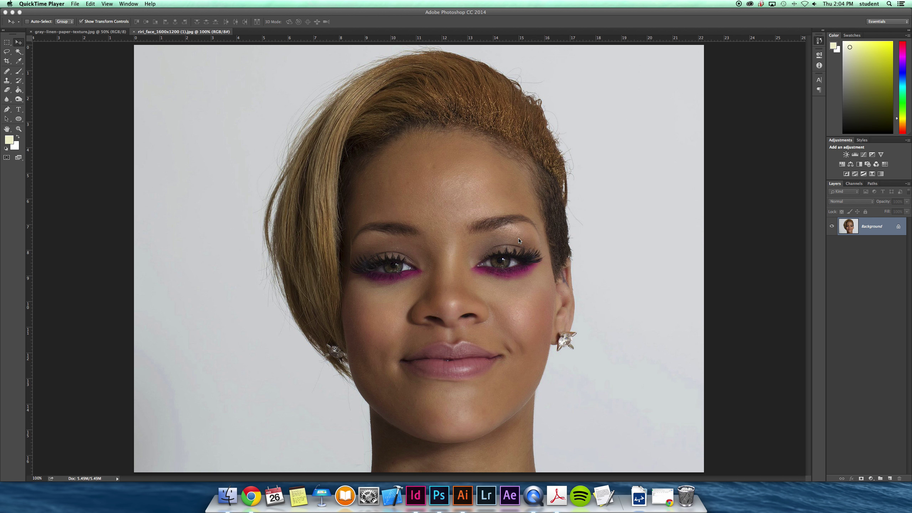
# Bring Photoshop forward and show the gray-linen-paper-texture.jpg document.
pyautogui.click(72, 33)
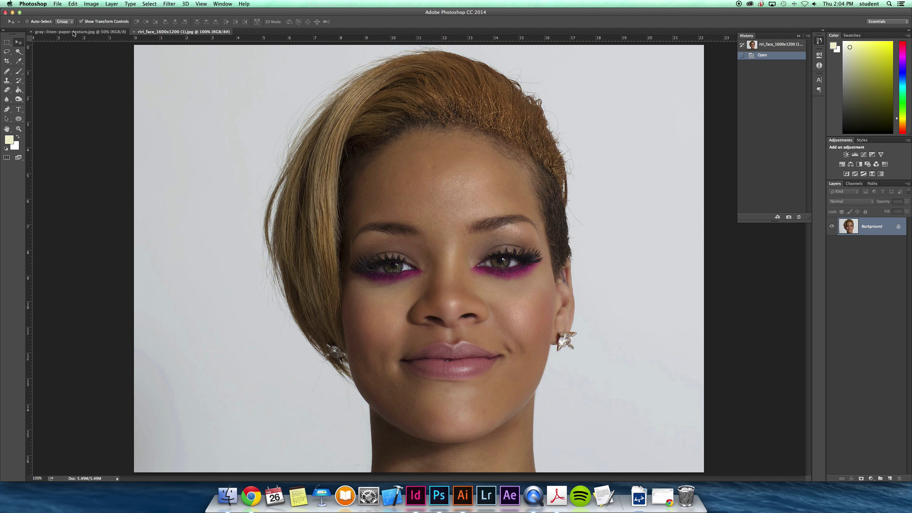
pyautogui.click(73, 33)
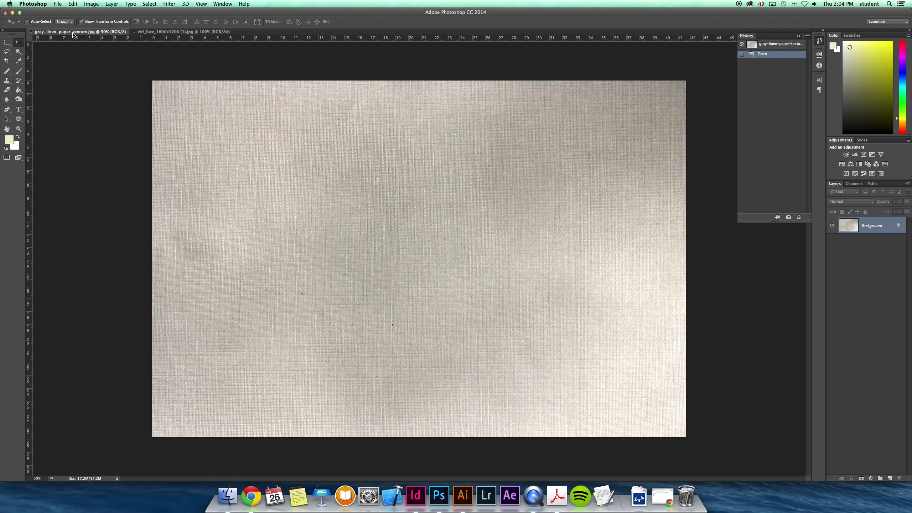
# Crop the linen texture to a 7 in × 3 in strip and commit the crop.
pyautogui.click(8, 62)
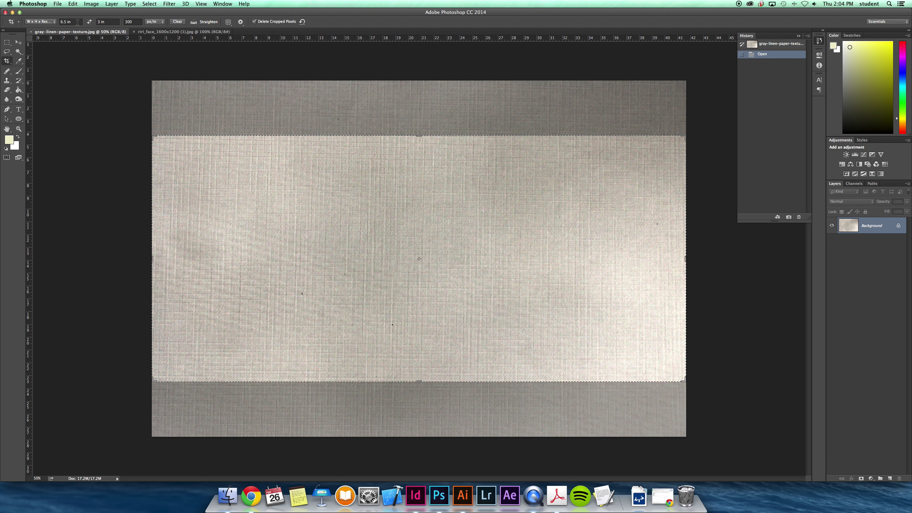
pyautogui.click(78, 22)
pyautogui.write('7')
pyautogui.press('Tab')
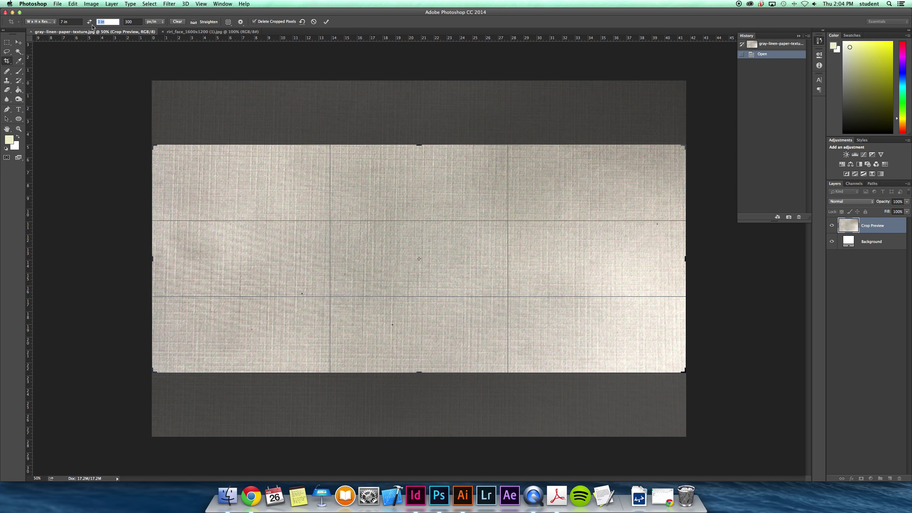
pyautogui.click(325, 22)
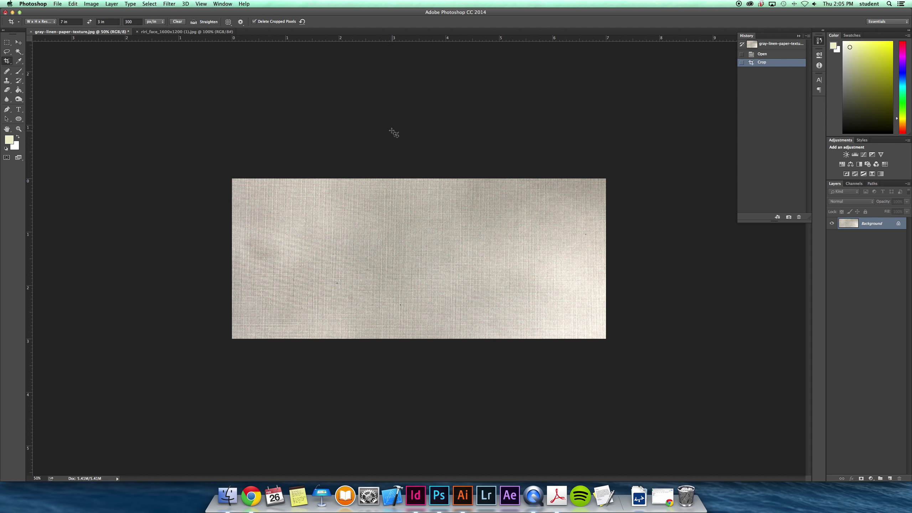
# Convert the linen Background into Layer 0 and bring up the layer effects list.
pyautogui.doubleClick(867, 227)
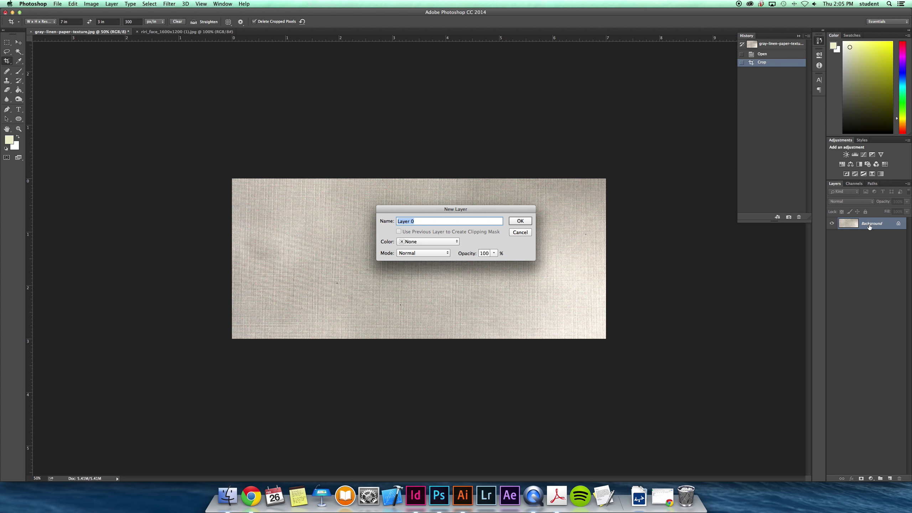
pyautogui.click(520, 221)
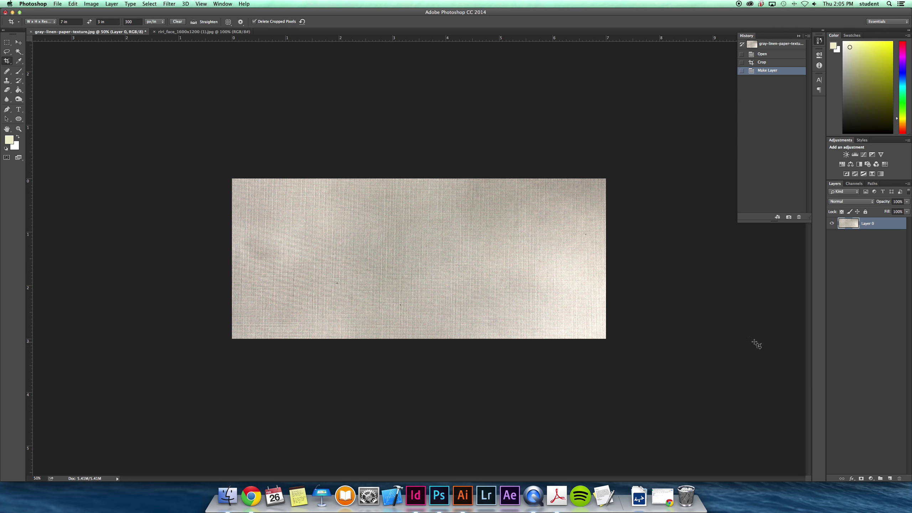
pyautogui.click(852, 479)
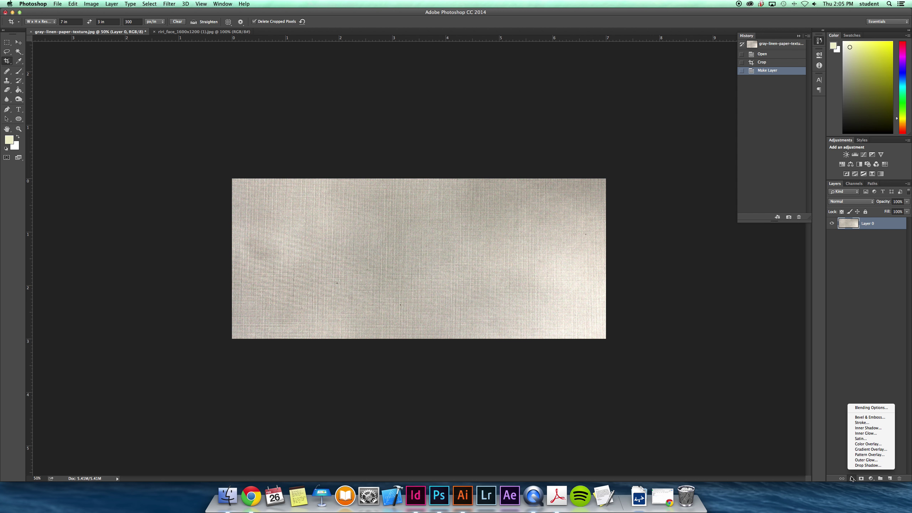
# Add a Gradient Overlay to Layer 0 using the violet-green-orange preset at a diagonal angle.
pyautogui.click(868, 449)
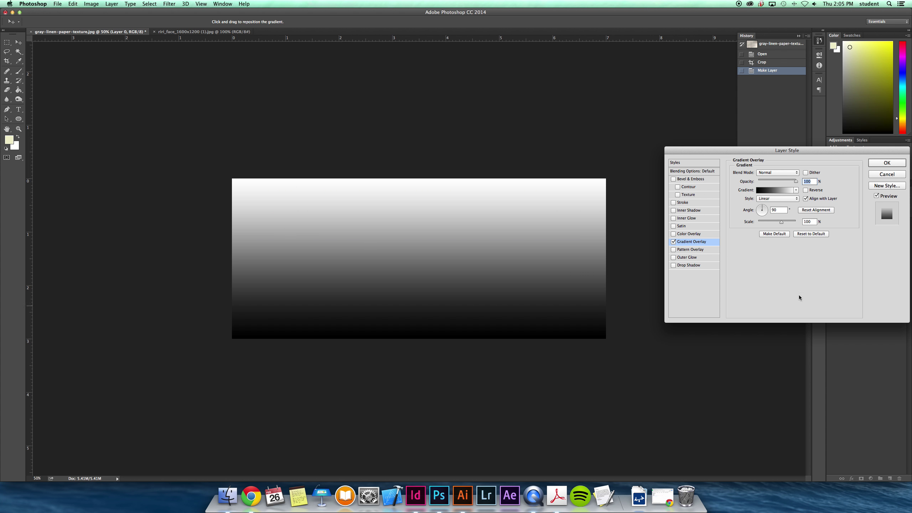
pyautogui.click(795, 189)
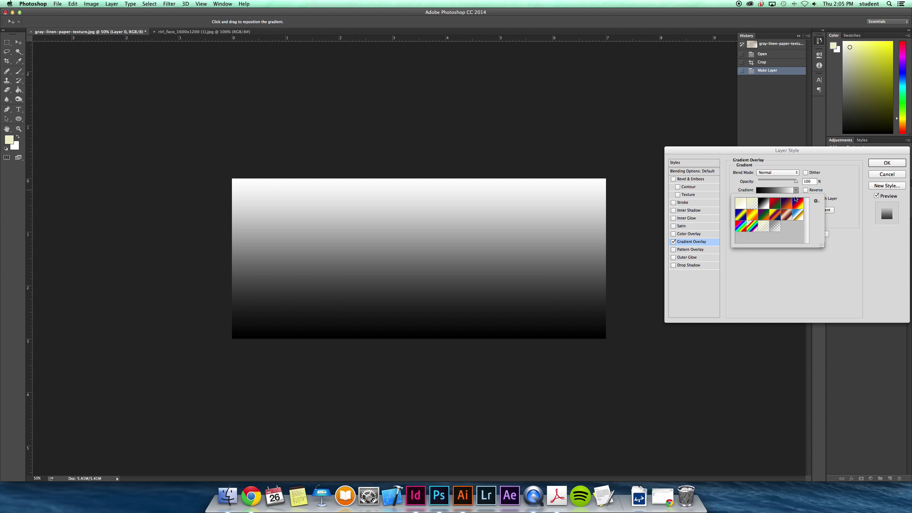
pyautogui.click(764, 216)
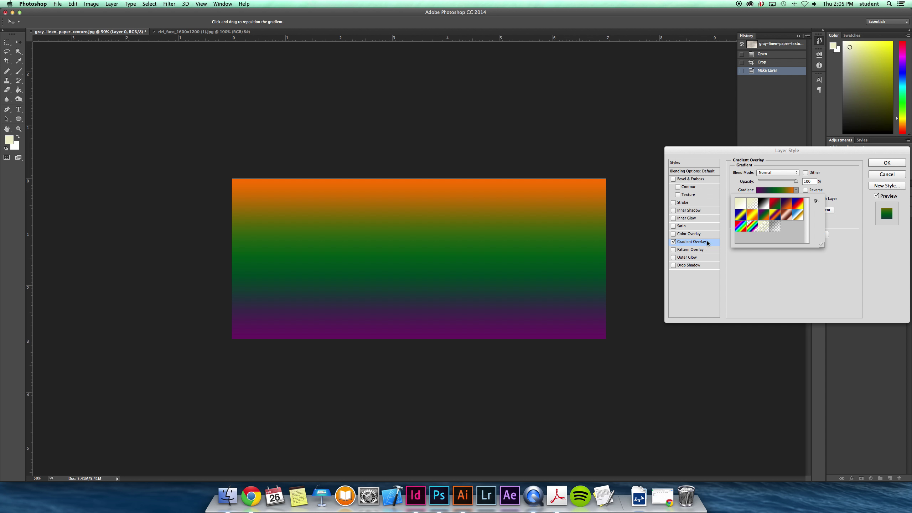
pyautogui.click(776, 216)
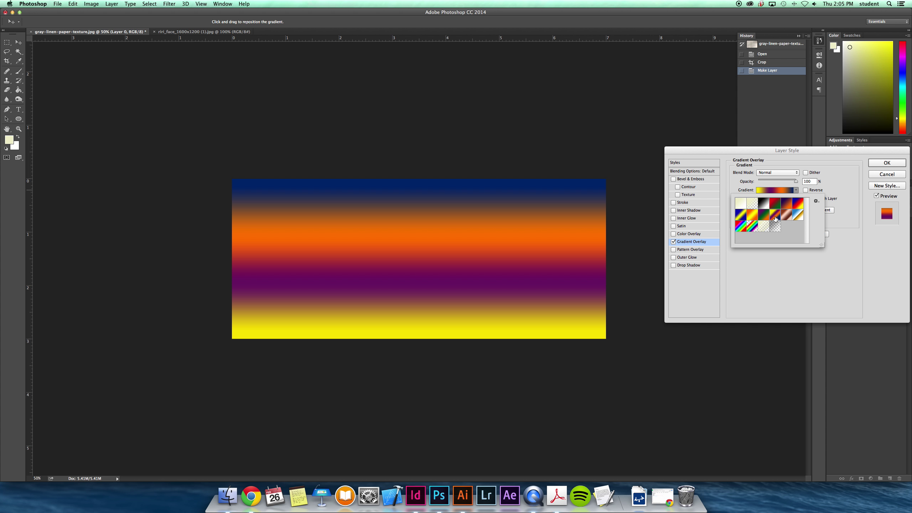
pyautogui.click(763, 218)
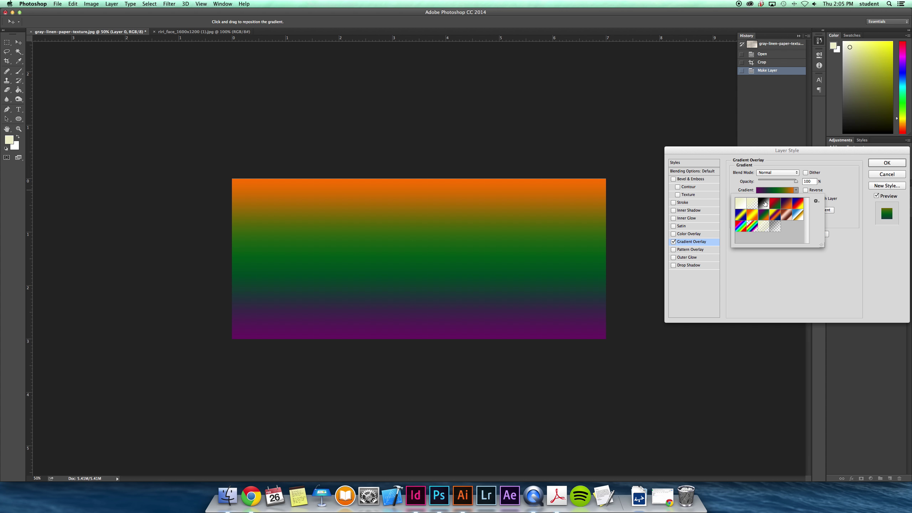
pyautogui.click(852, 185)
pyautogui.click(768, 209)
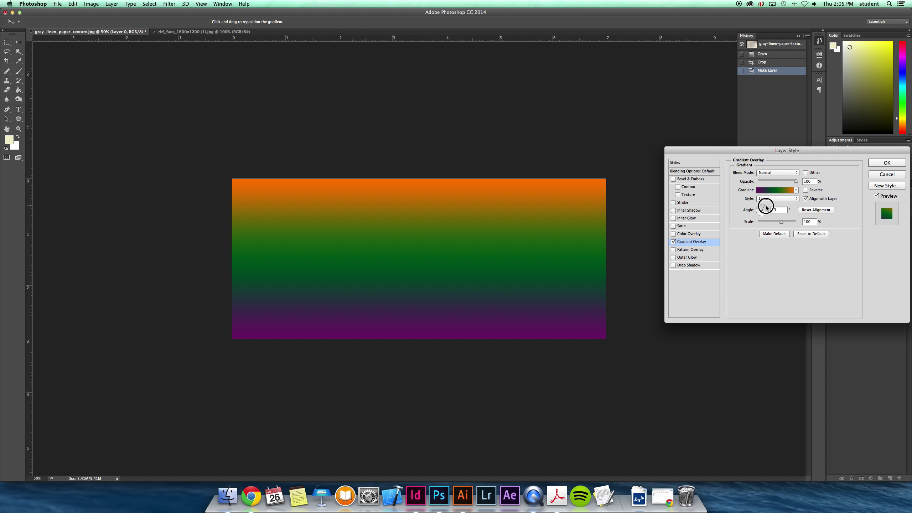
pyautogui.moveTo(768, 208); pyautogui.dragTo(767, 208)
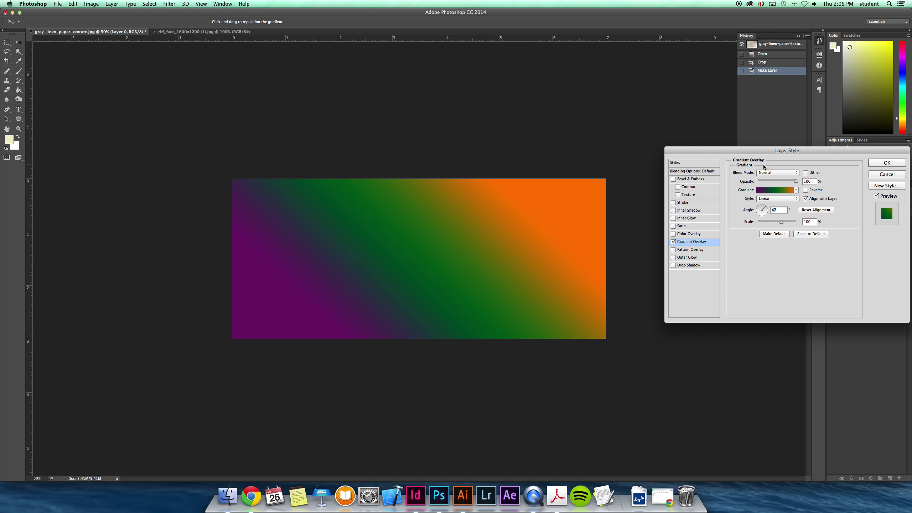
# Set the gradient overlay's blend mode to Overlay and apply the effect.
pyautogui.click(775, 173)
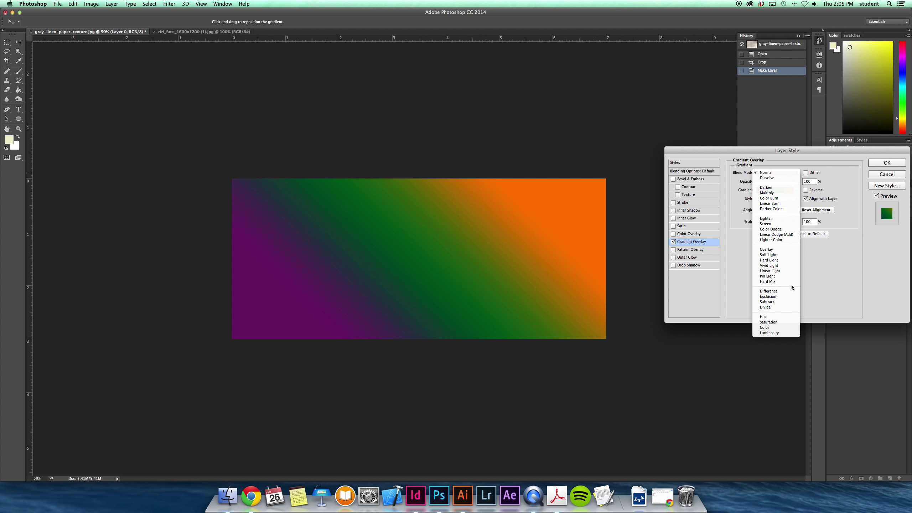
pyautogui.click(779, 193)
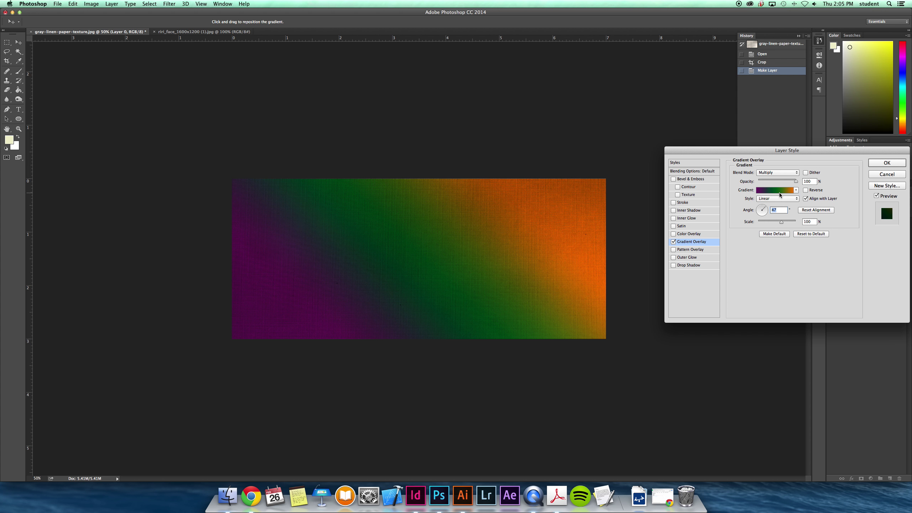
pyautogui.click(777, 174)
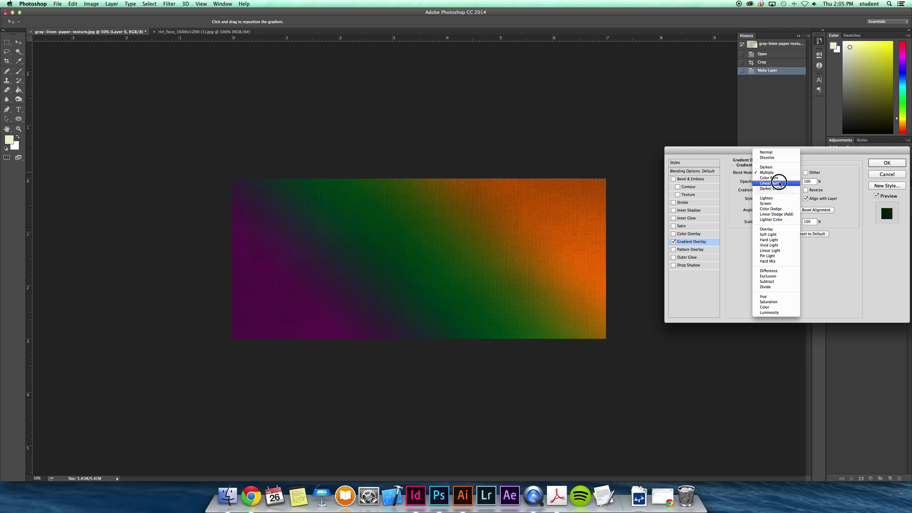
pyautogui.click(775, 183)
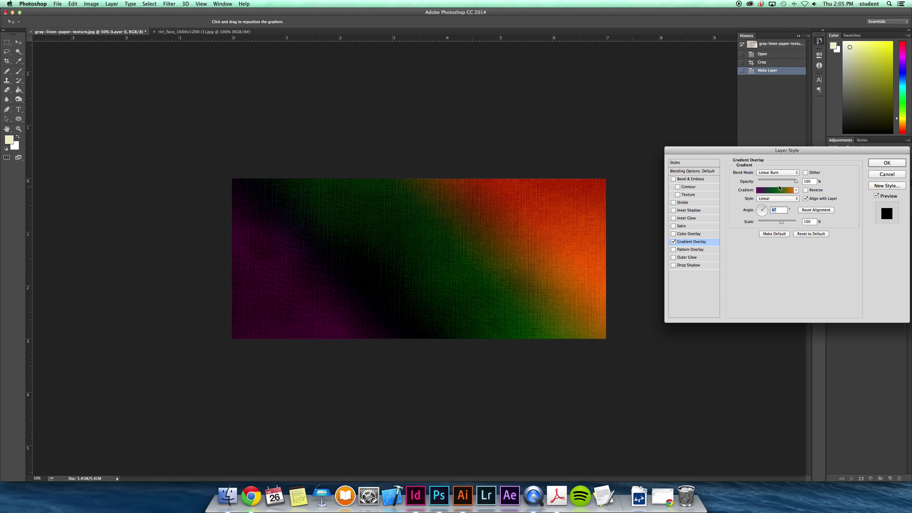
pyautogui.click(778, 173)
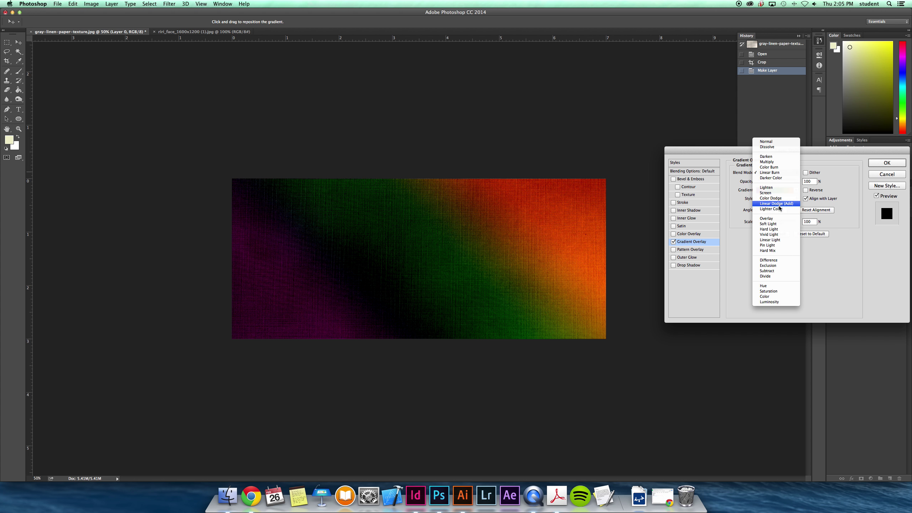
pyautogui.click(779, 218)
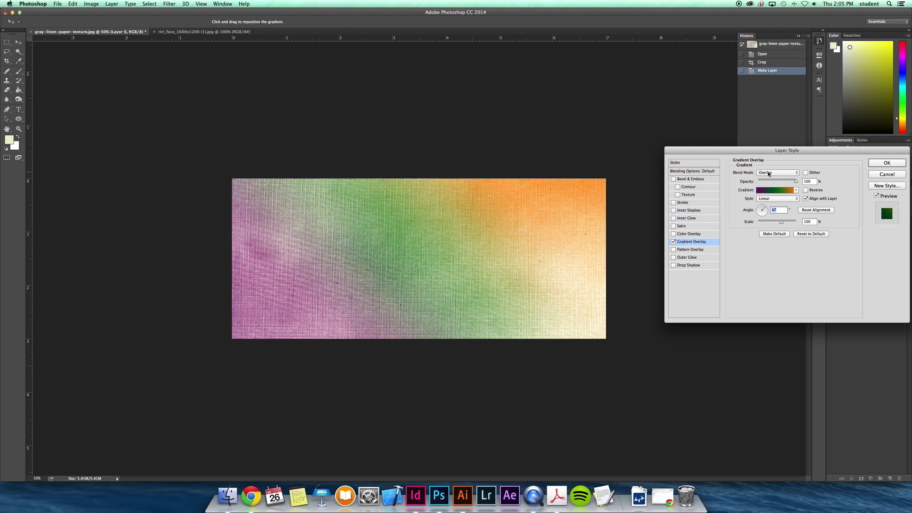
pyautogui.click(886, 163)
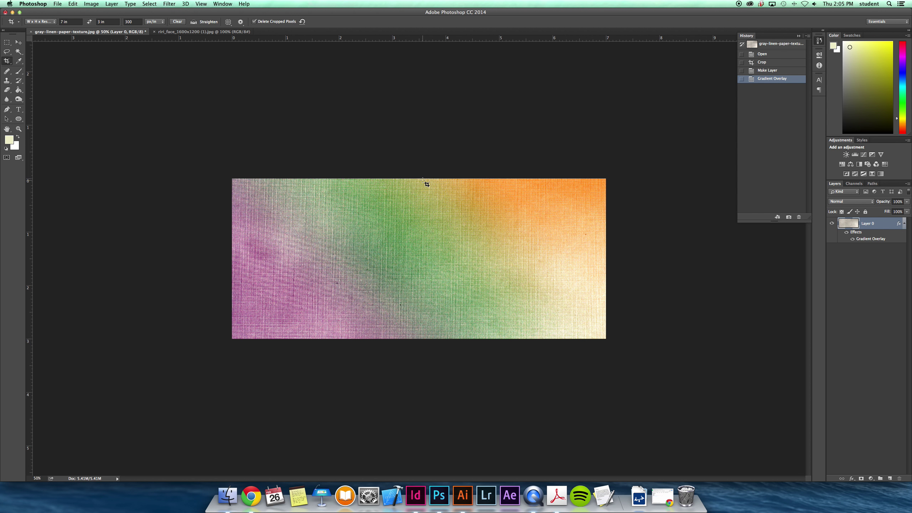
# On the portrait photo, start a Black & White adjustment and show its presets.
pyautogui.click(207, 32)
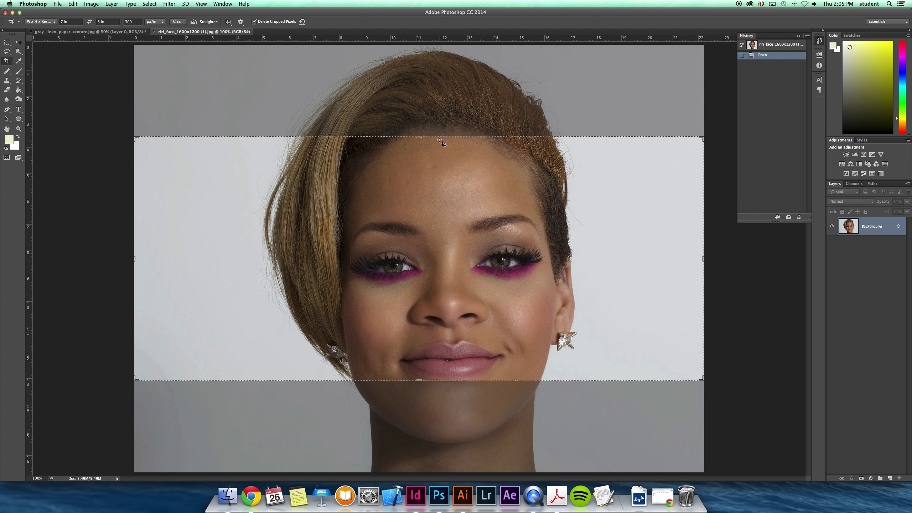
pyautogui.click(18, 43)
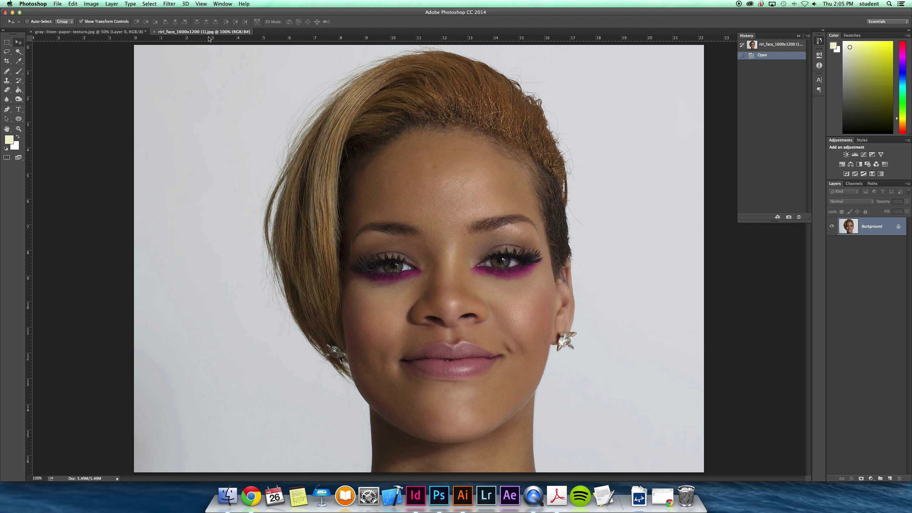
pyautogui.click(91, 3)
pyautogui.moveTo(104, 23)
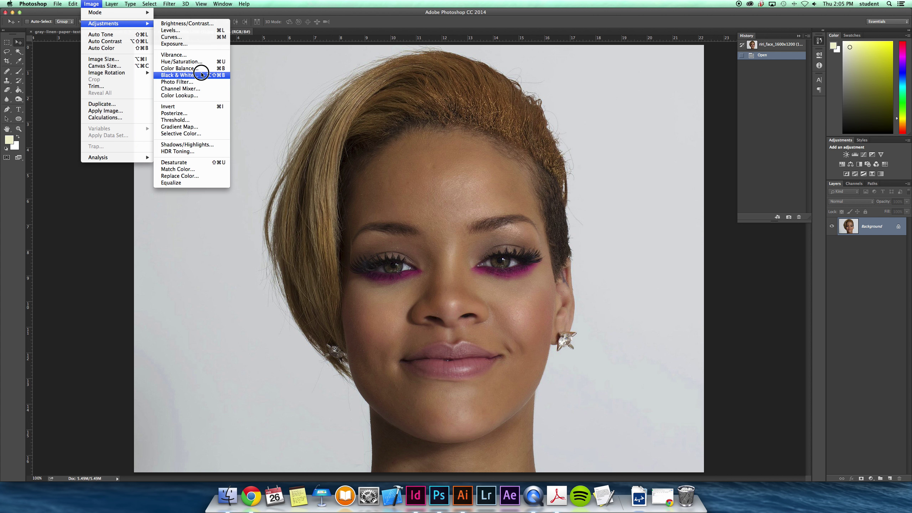
pyautogui.click(201, 74)
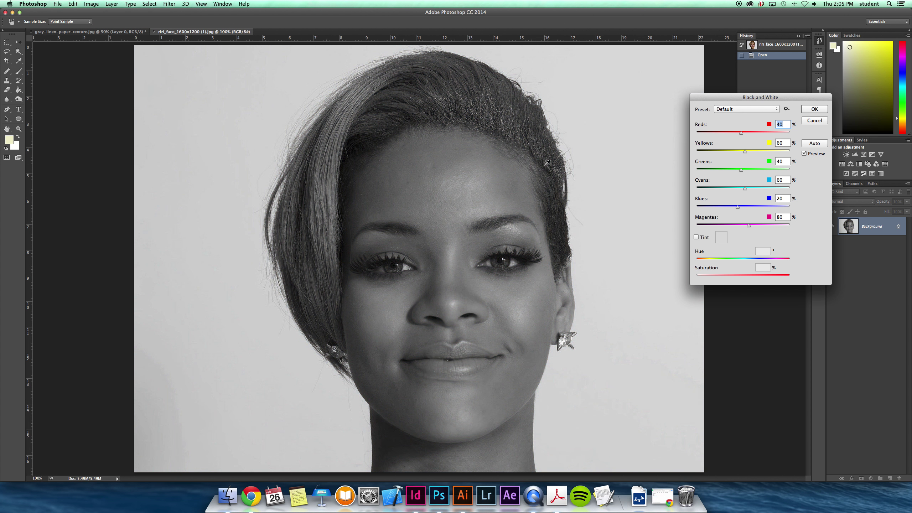
pyautogui.click(736, 110)
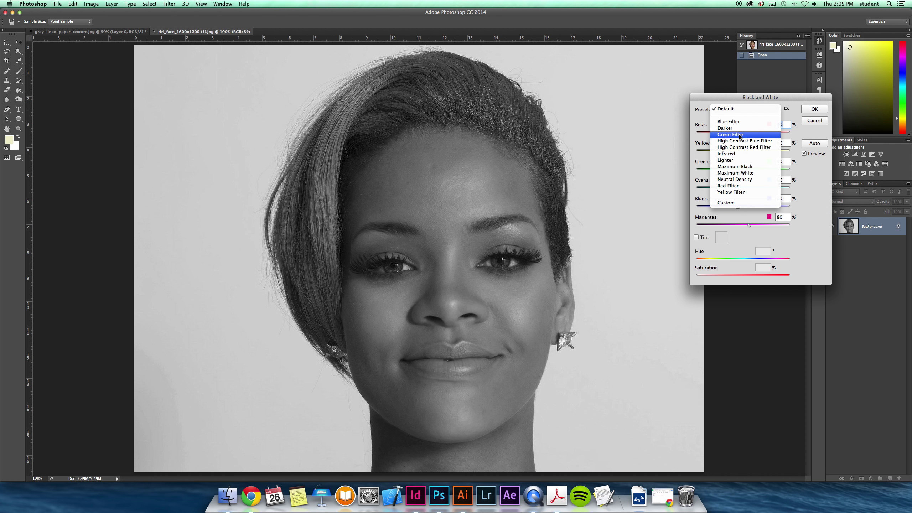
# Apply the Maximum White black-and-white preset, then set Levels to 77, 1.50 and 201.
pyautogui.click(735, 173)
pyautogui.click(814, 109)
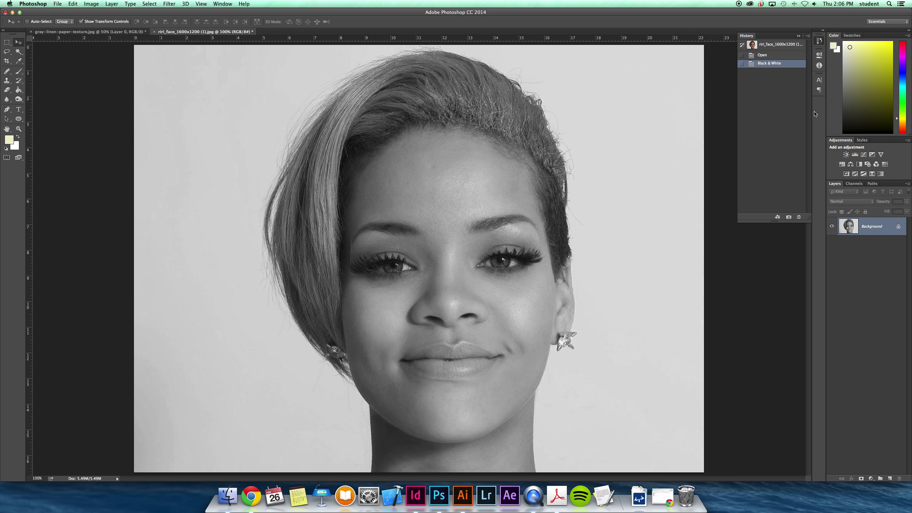
pyautogui.click(73, 4)
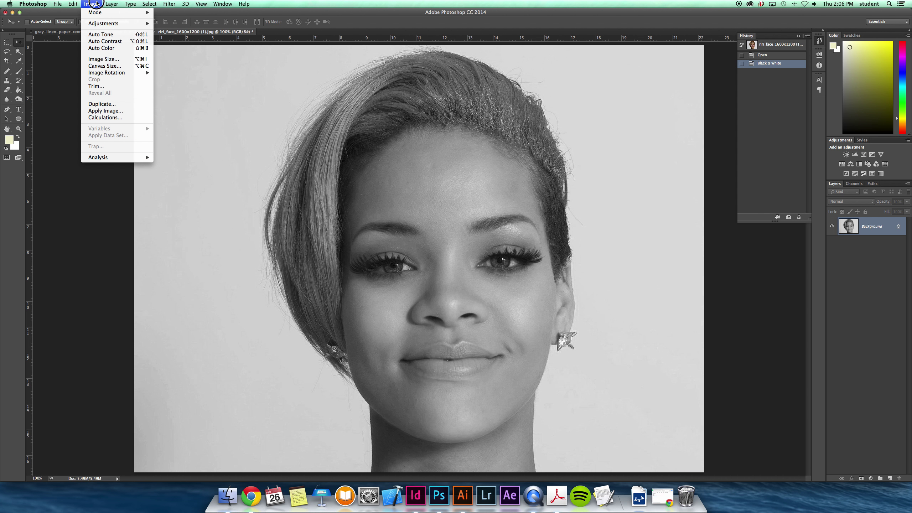
pyautogui.moveTo(102, 24)
pyautogui.click(190, 30)
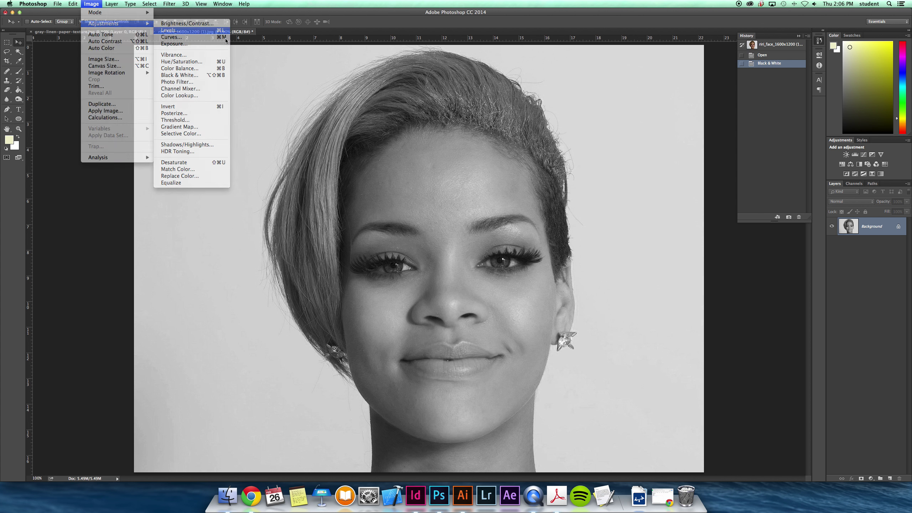
pyautogui.moveTo(152, 147); pyautogui.dragTo(133, 147)
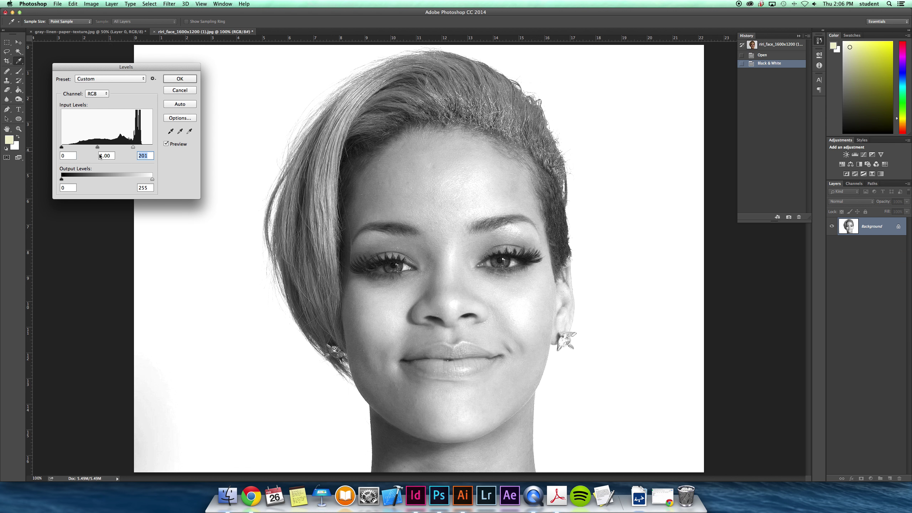
pyautogui.moveTo(60, 147); pyautogui.dragTo(89, 148)
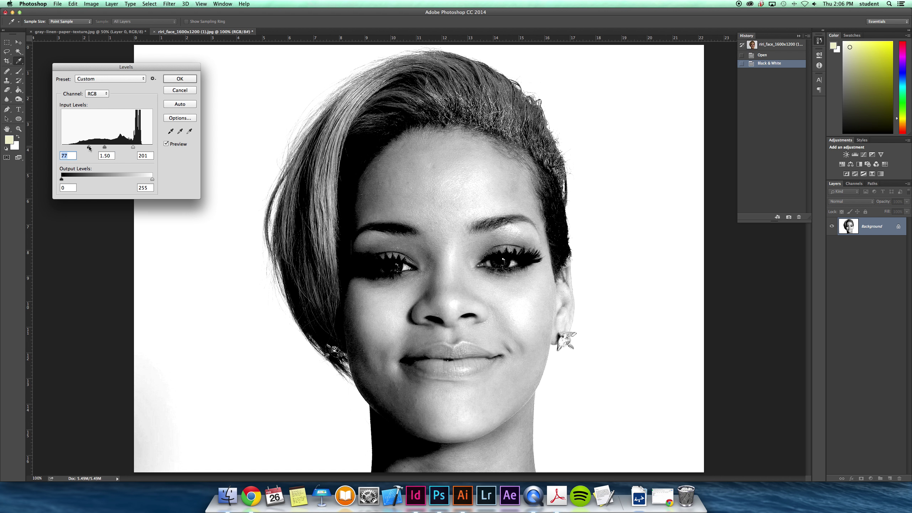
pyautogui.click(179, 79)
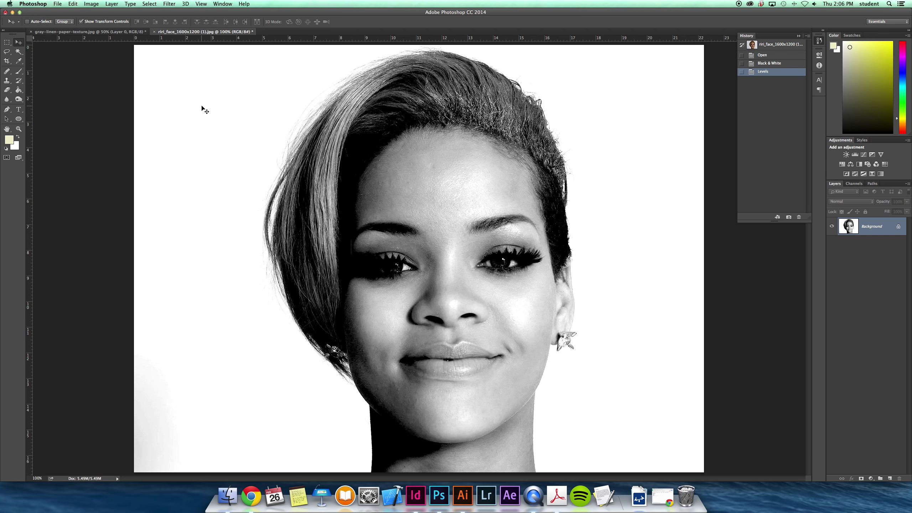
# Apply a Surface Blur with radius 21 and threshold 15 to the portrait.
pyautogui.click(95, 3)
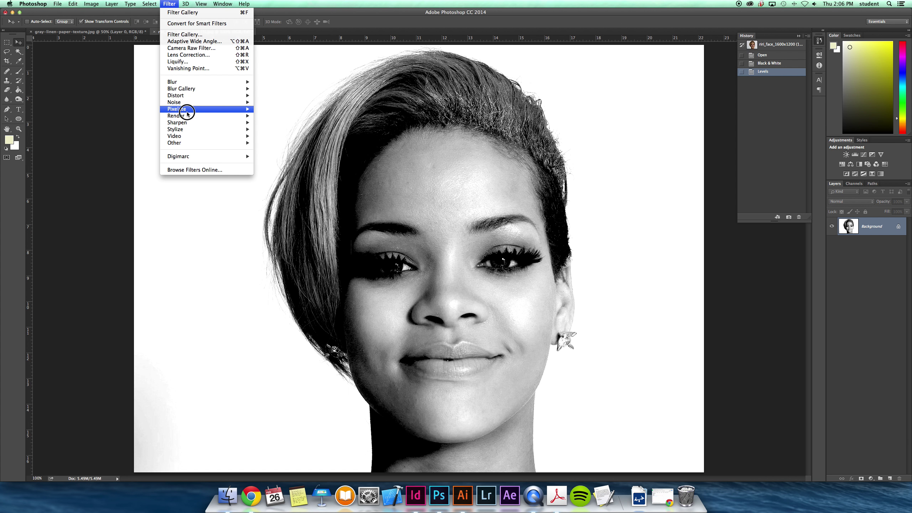
pyautogui.moveTo(242, 82)
pyautogui.click(274, 150)
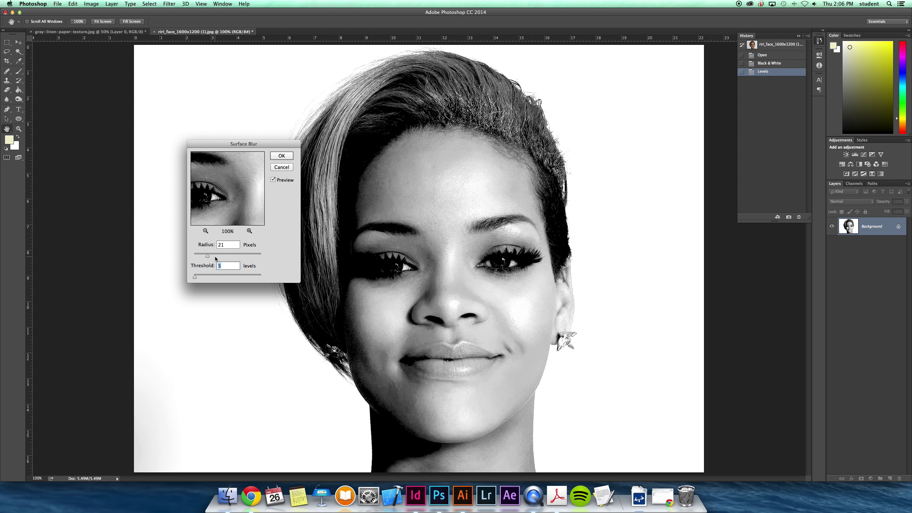
pyautogui.moveTo(194, 276); pyautogui.dragTo(198, 277)
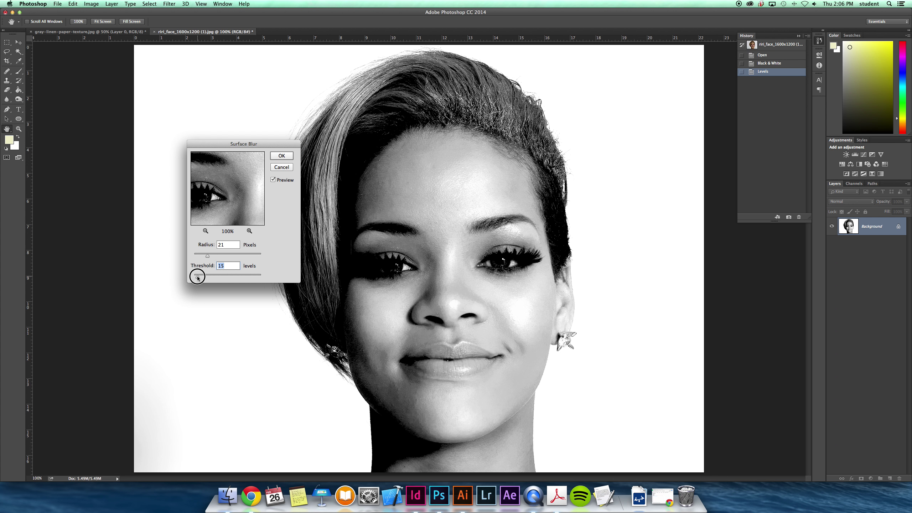
pyautogui.click(276, 156)
# Run a second Levels pass on the portrait with the white input at 215.
pyautogui.click(91, 4)
pyautogui.moveTo(102, 21)
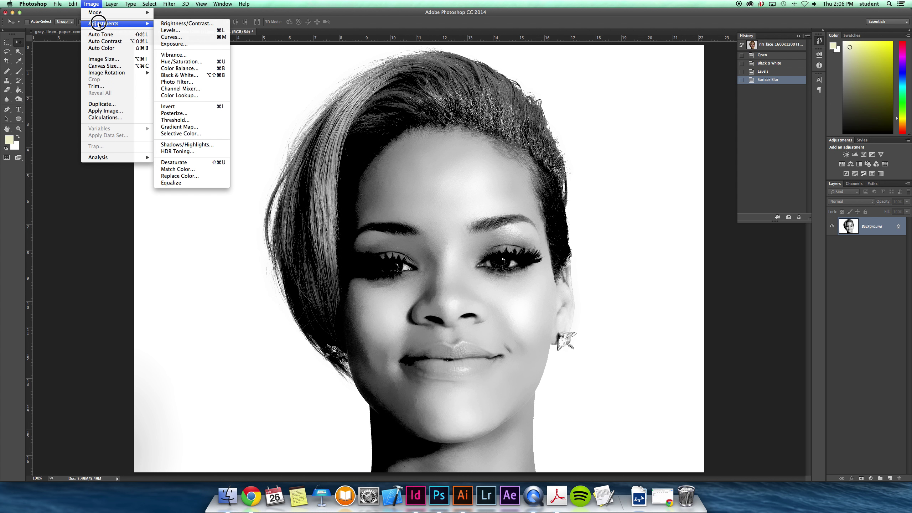
pyautogui.click(172, 36)
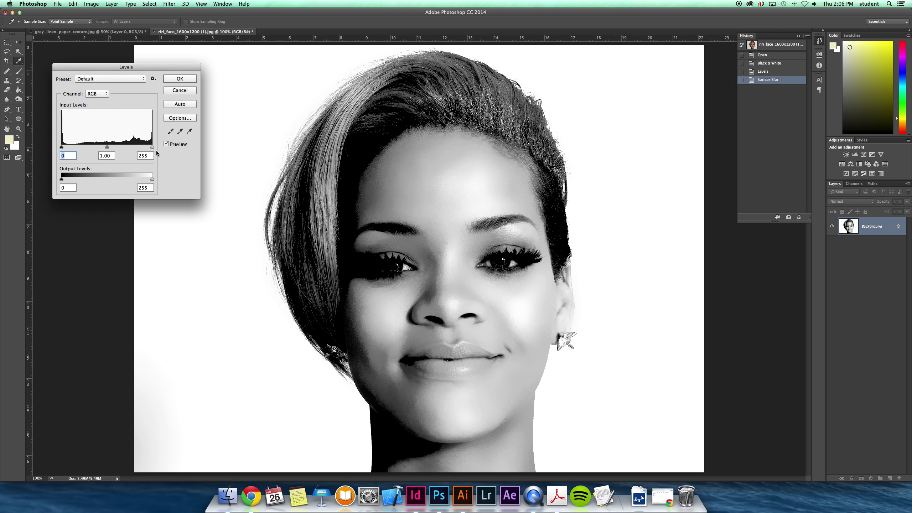
pyautogui.moveTo(152, 147); pyautogui.dragTo(138, 147)
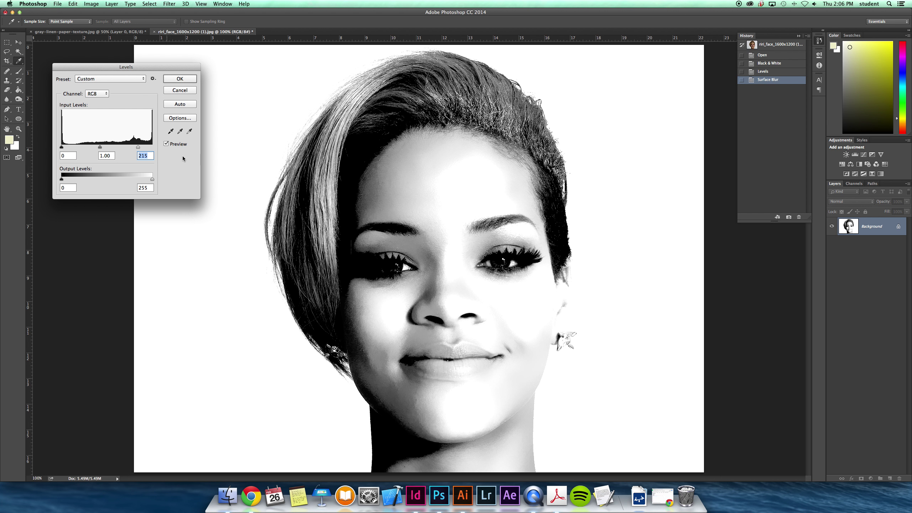
pyautogui.press('Return')
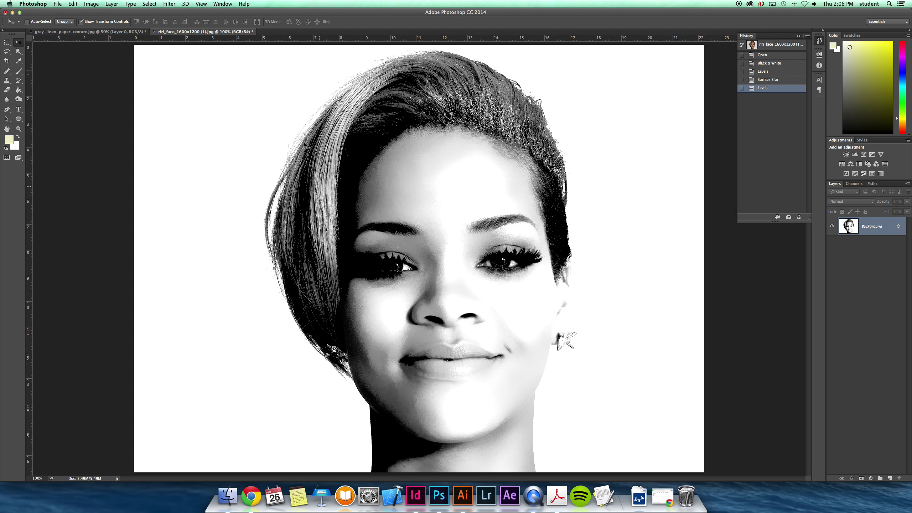
# Duplicate the Background layer and convert the original Background into Layer 0.
pyautogui.click(169, 3)
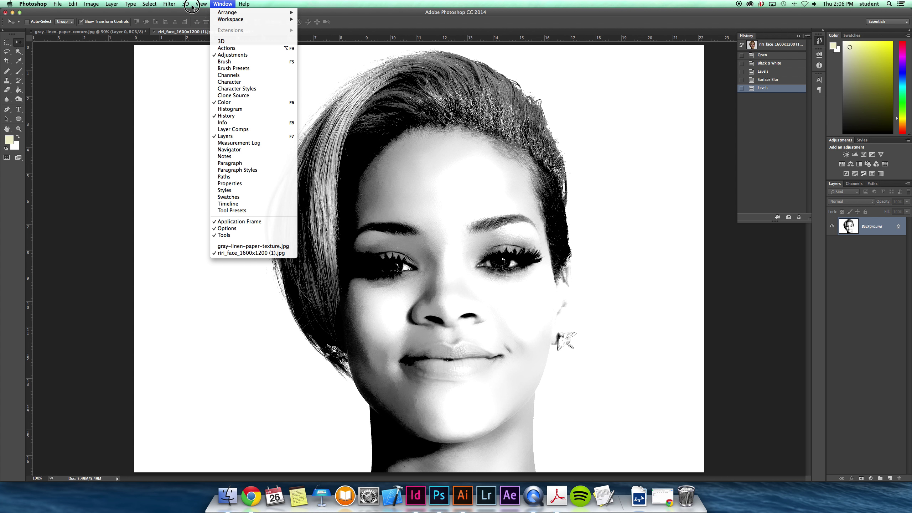
pyautogui.moveTo(201, 4)
pyautogui.click(817, 296)
pyautogui.moveTo(872, 226); pyautogui.dragTo(889, 478)
pyautogui.doubleClick(876, 244)
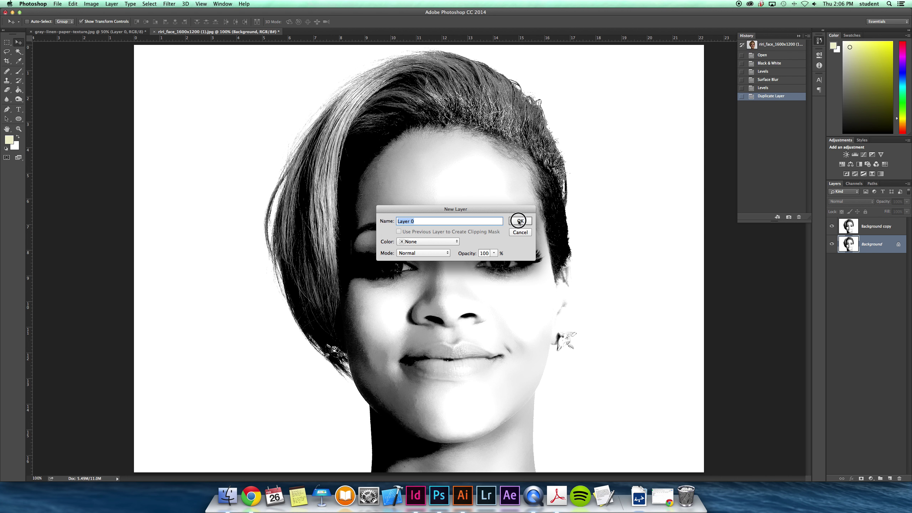
pyautogui.click(519, 221)
# Select the Background copy layer and reset colours to default black and white.
pyautogui.click(892, 228)
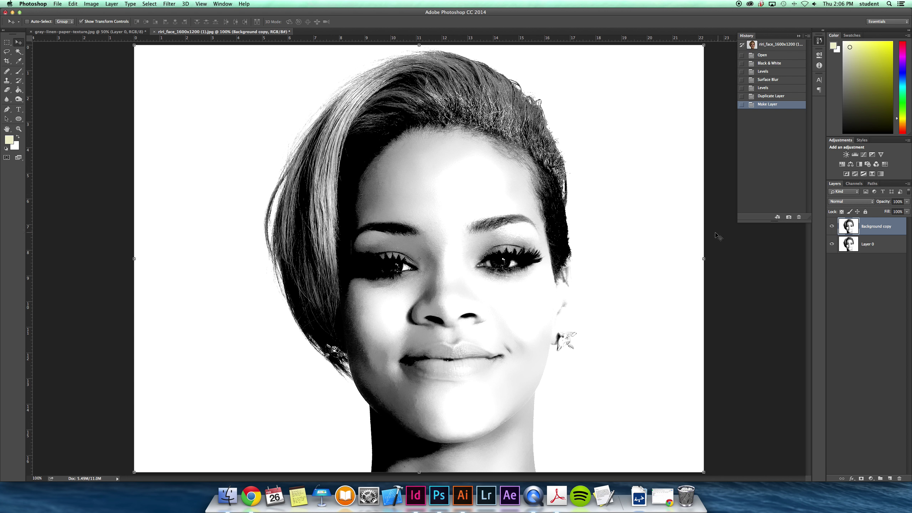
pyautogui.click(170, 3)
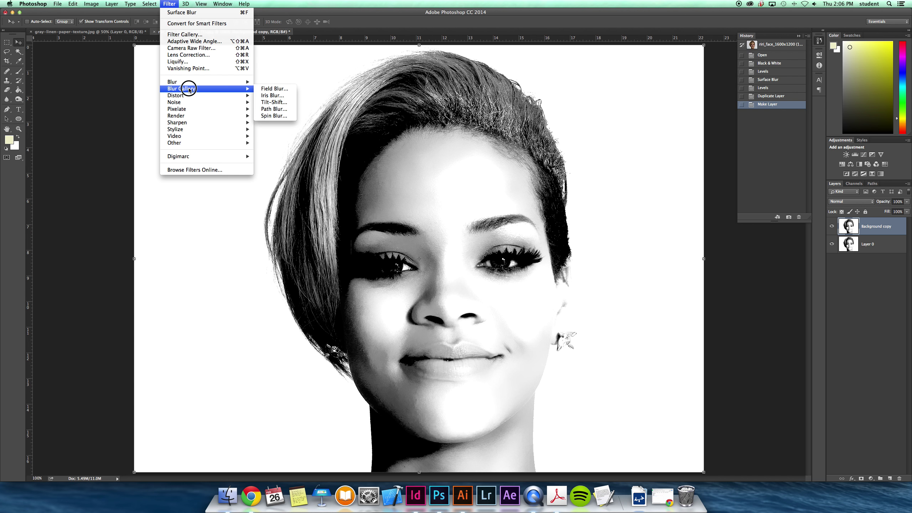
pyautogui.click(184, 35)
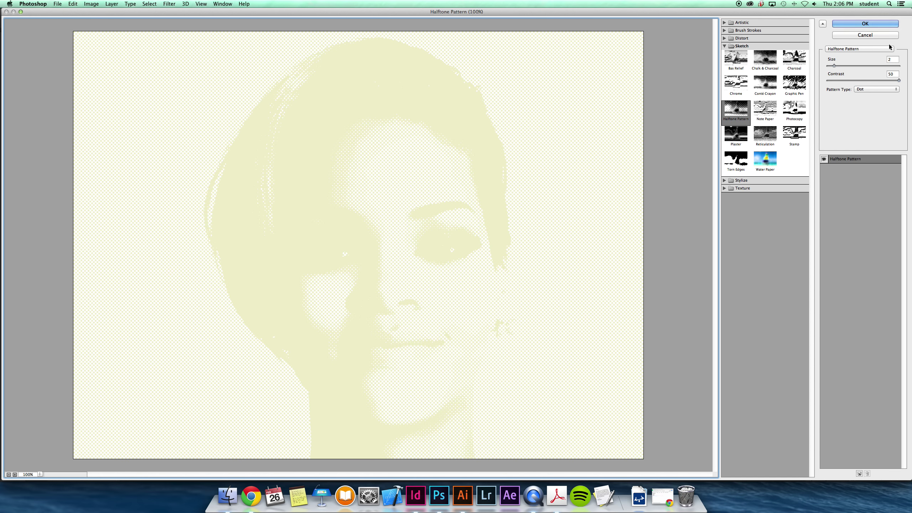
pyautogui.press('Escape')
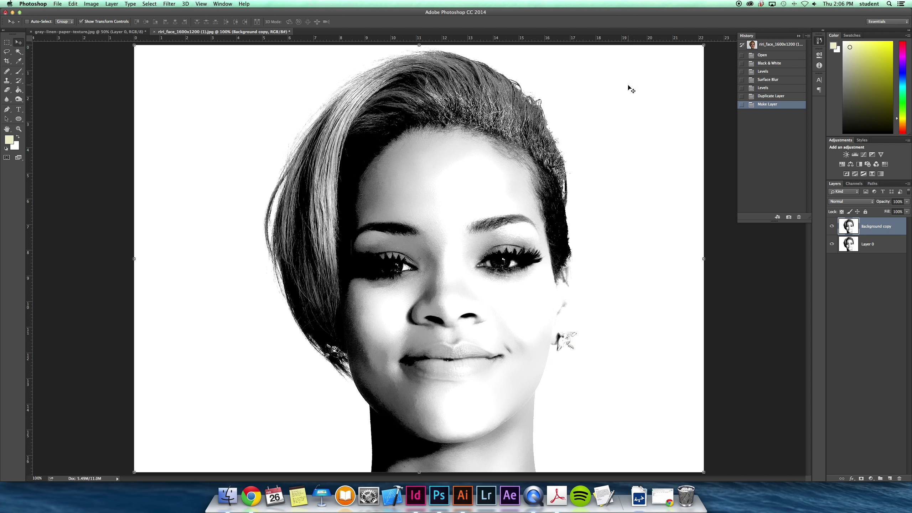
pyautogui.click(8, 150)
# Apply a dot Halftone Pattern with size 2 and contrast 12 from the Filter Gallery.
pyautogui.click(198, 3)
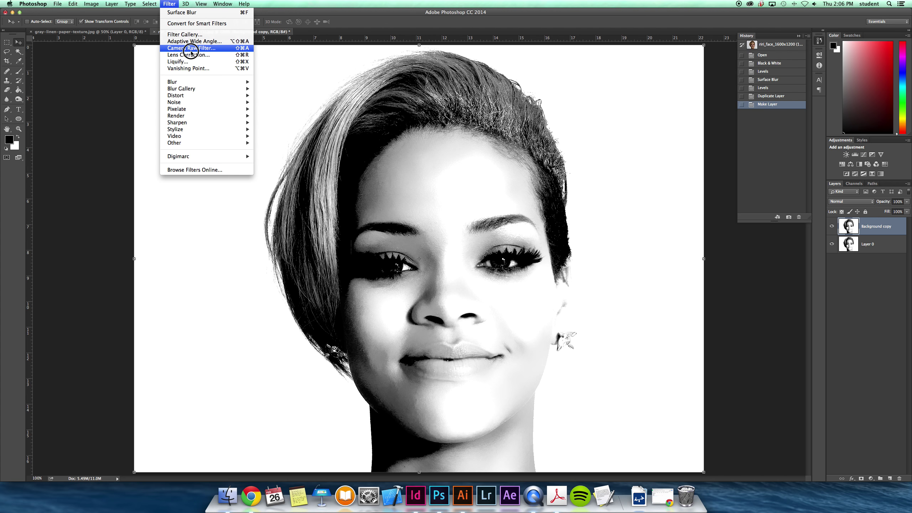
pyautogui.click(187, 35)
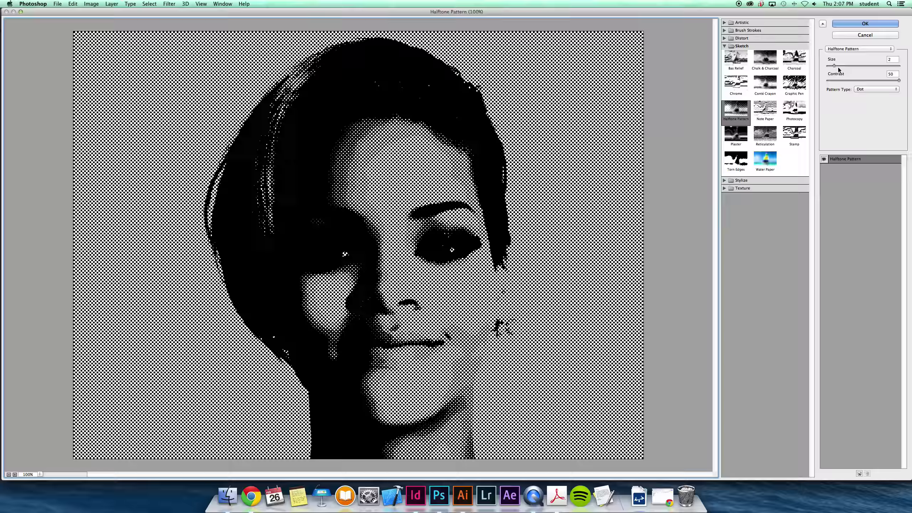
pyautogui.click(828, 80)
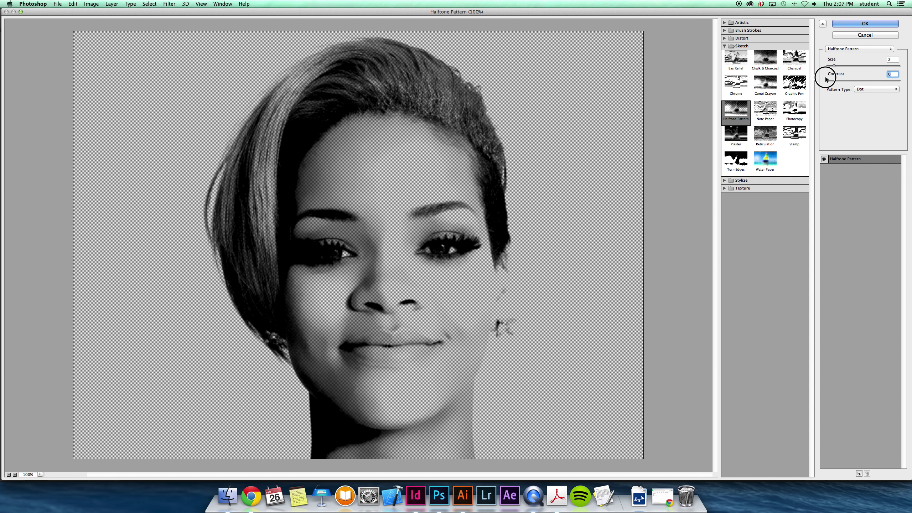
pyautogui.moveTo(824, 68)
pyautogui.mouseDown()
pyautogui.moveTo(814, 67)
pyautogui.moveTo(833, 67)
pyautogui.mouseUp()
pyautogui.click(845, 81)
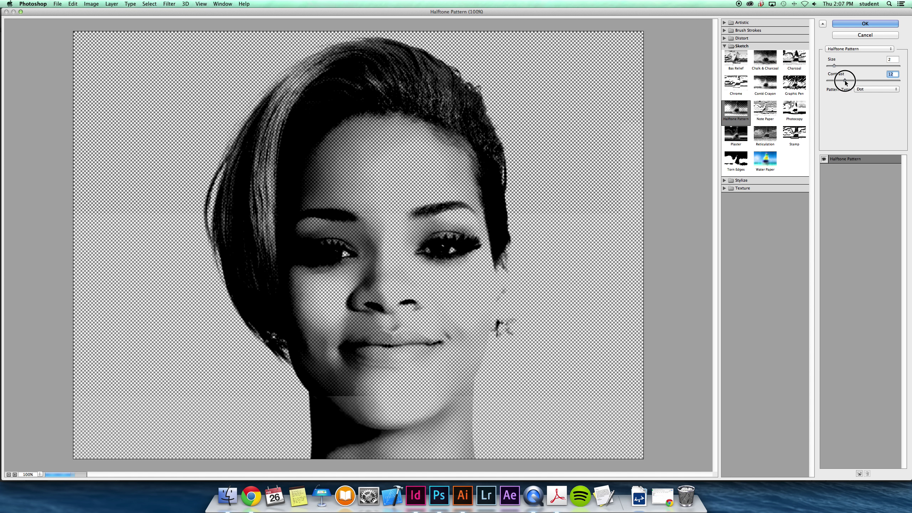
pyautogui.click(878, 26)
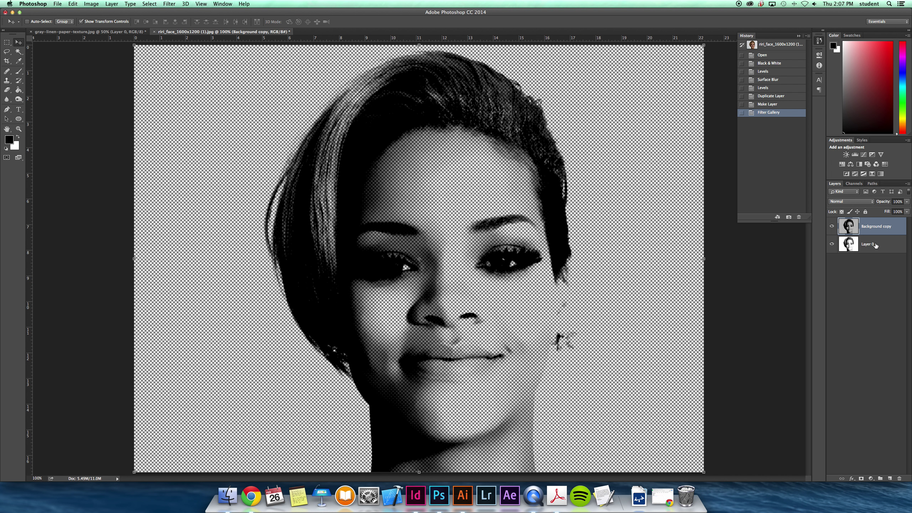
# Hide the Background copy and open the Filter Gallery on Layer 0.
pyautogui.click(876, 246)
pyautogui.click(831, 227)
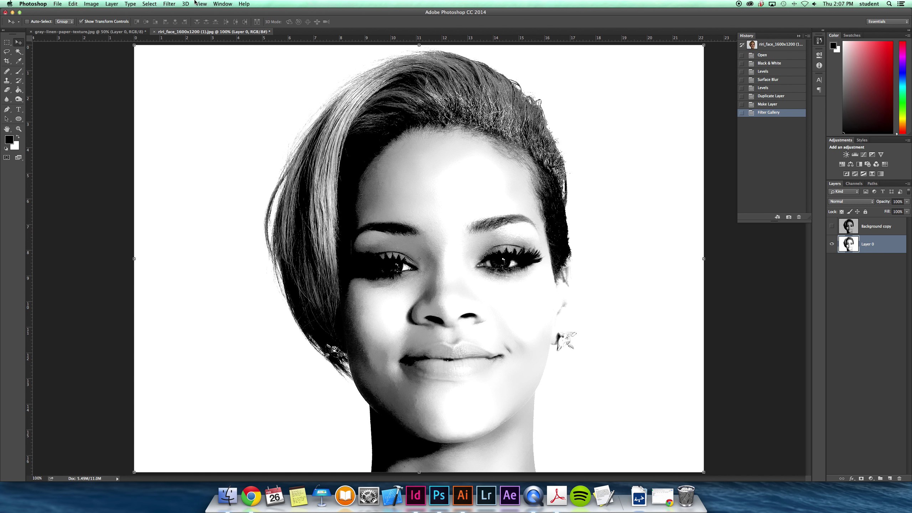
pyautogui.click(169, 4)
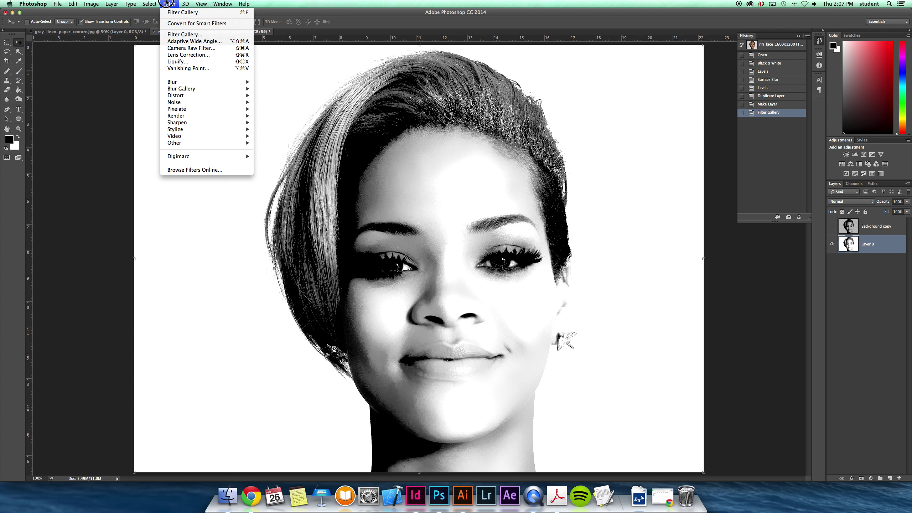
pyautogui.click(193, 35)
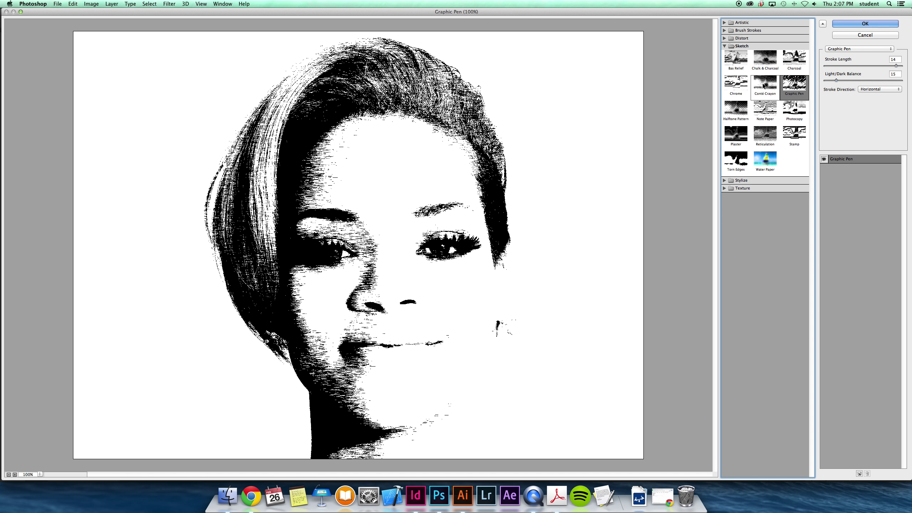
# Preview several Sketch and Artistic effects, including Reticulation, Bas Relief, Neon Glow and Rough Pastels.
pyautogui.click(765, 110)
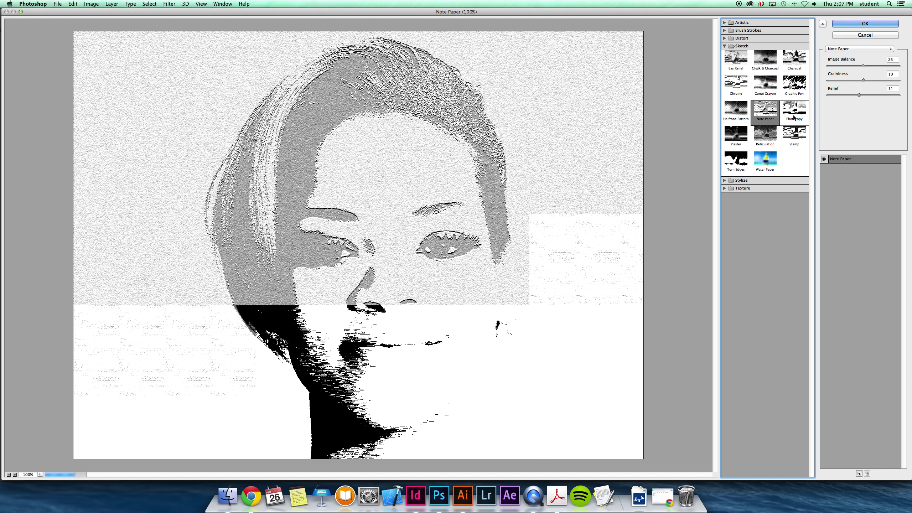
pyautogui.click(793, 117)
pyautogui.click(794, 133)
pyautogui.click(765, 134)
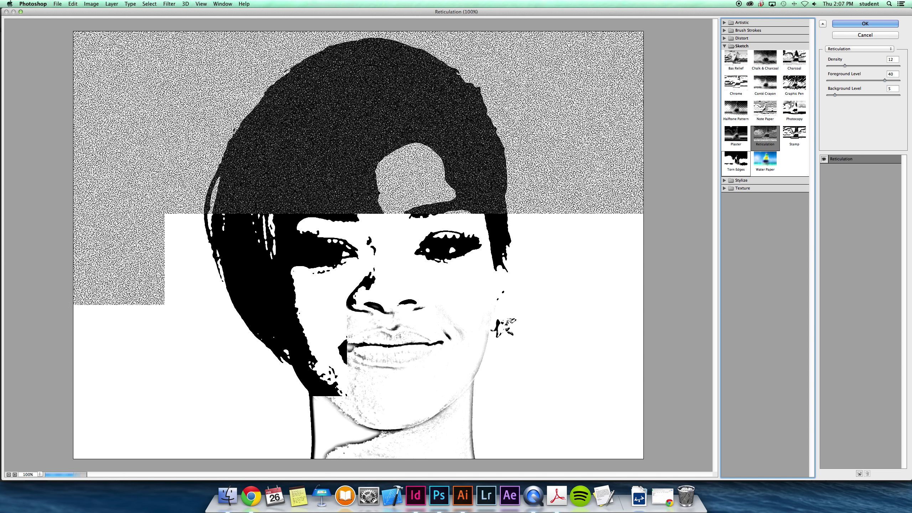
pyautogui.click(736, 134)
pyautogui.click(736, 108)
pyautogui.click(735, 83)
pyautogui.click(736, 58)
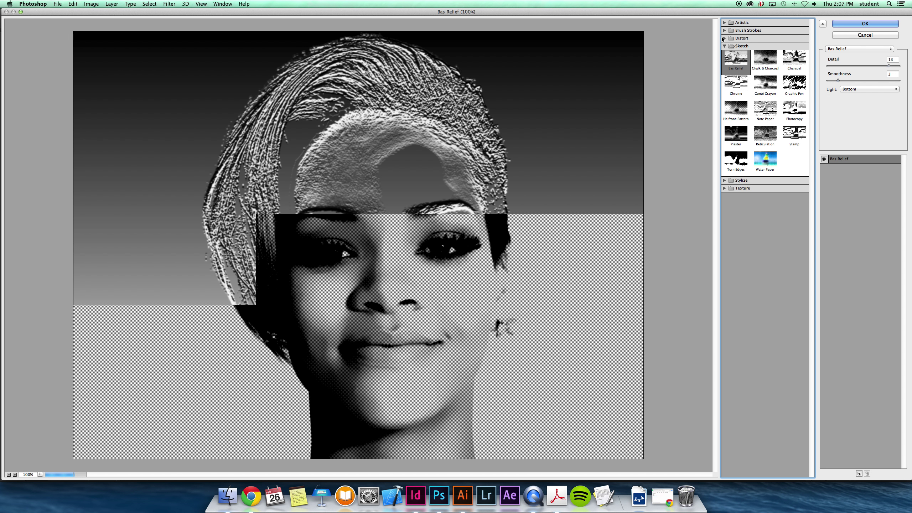
pyautogui.click(724, 23)
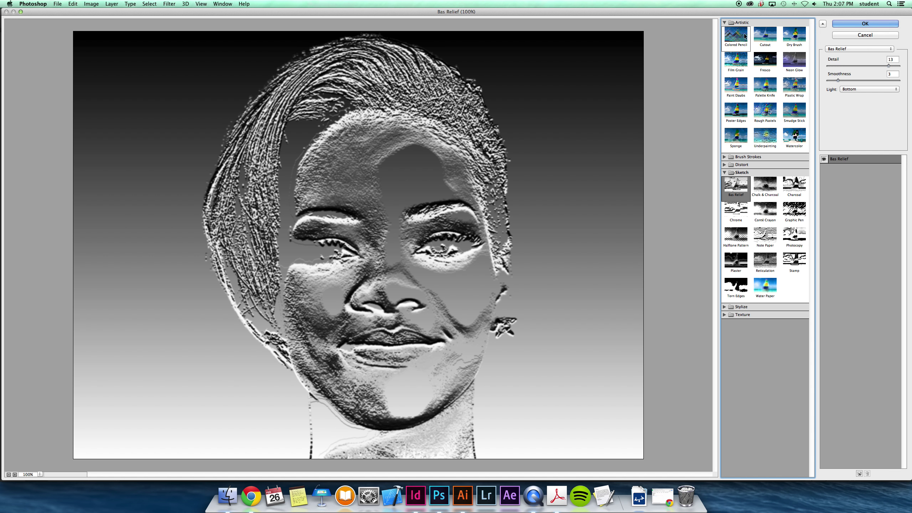
pyautogui.click(794, 59)
pyautogui.click(765, 113)
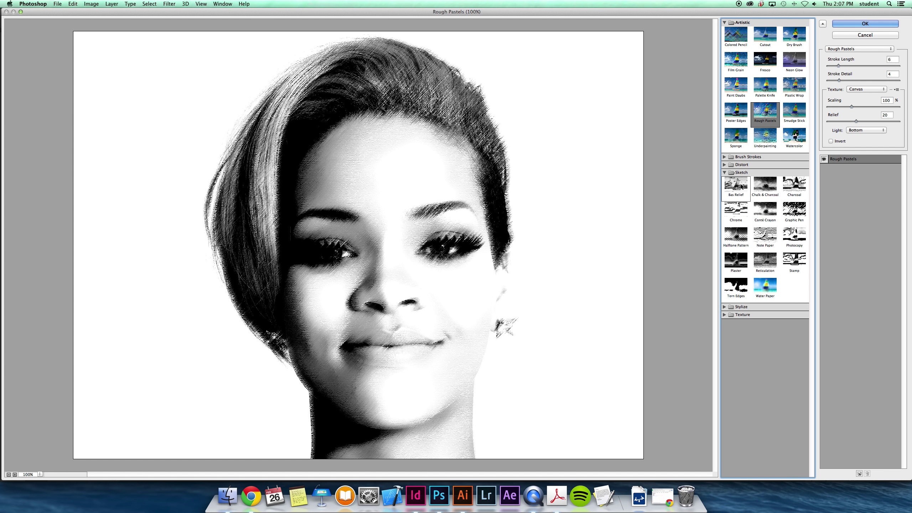
# Return to Halftone Pattern, set its pattern type to Line, and apply it to Layer 0.
pyautogui.click(744, 233)
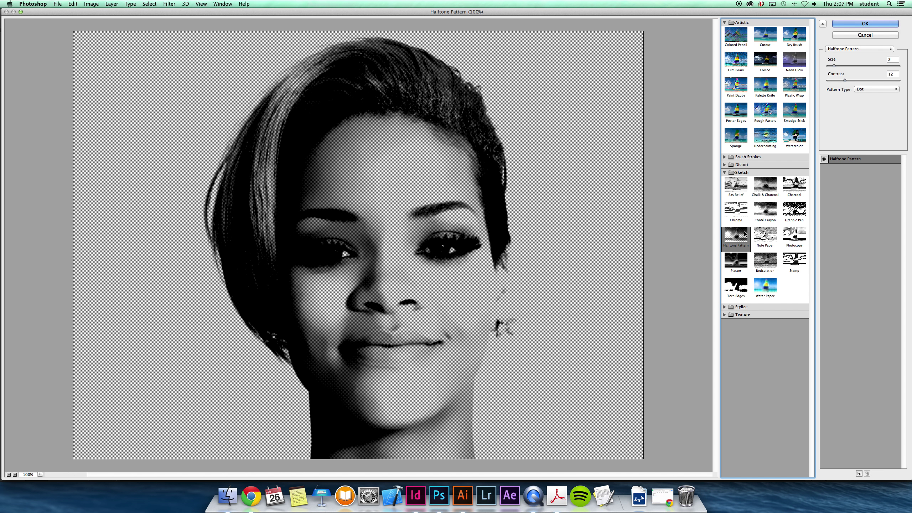
pyautogui.click(858, 89)
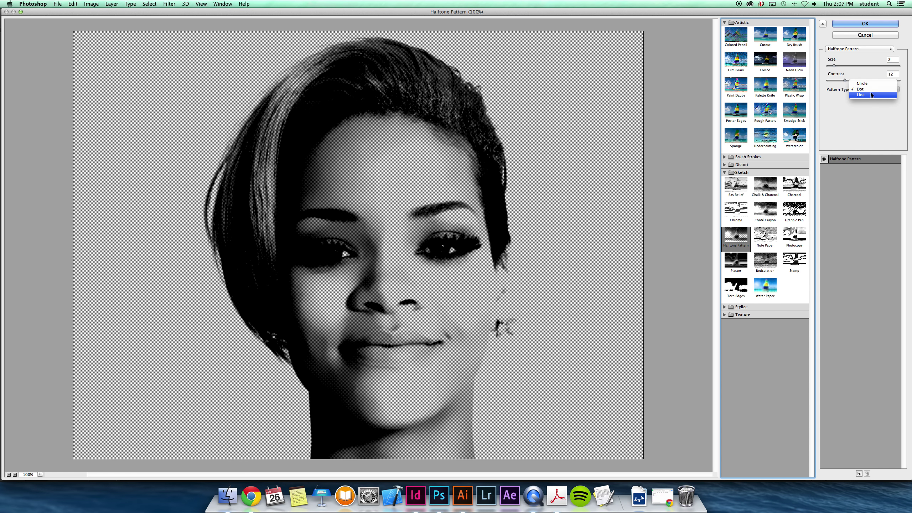
pyautogui.click(862, 83)
pyautogui.click(869, 89)
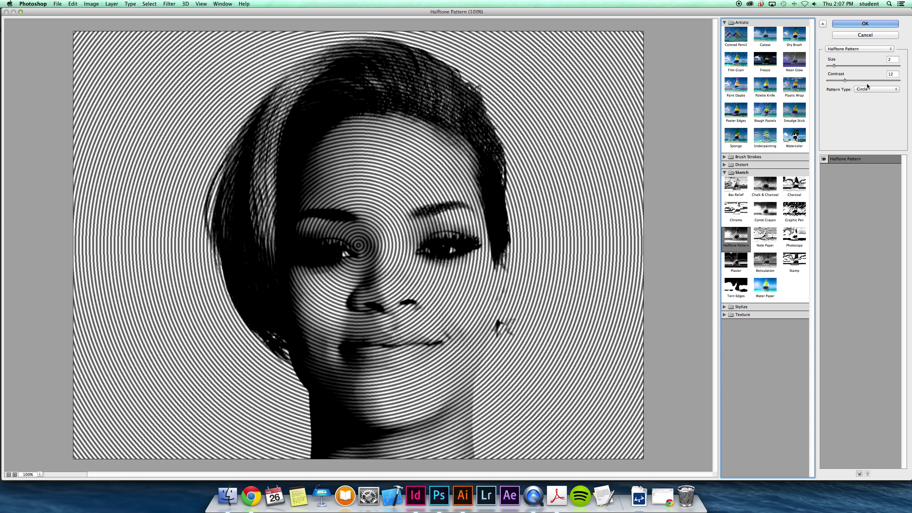
pyautogui.click(867, 100)
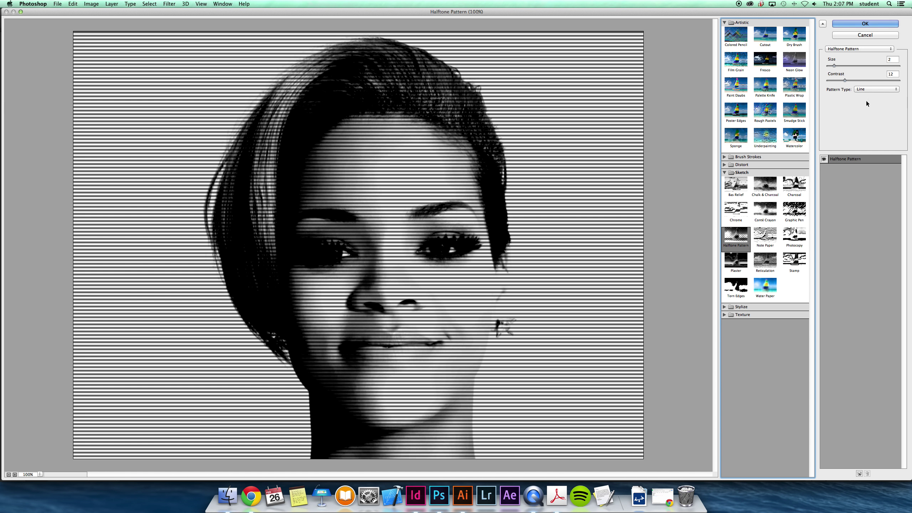
pyautogui.click(865, 24)
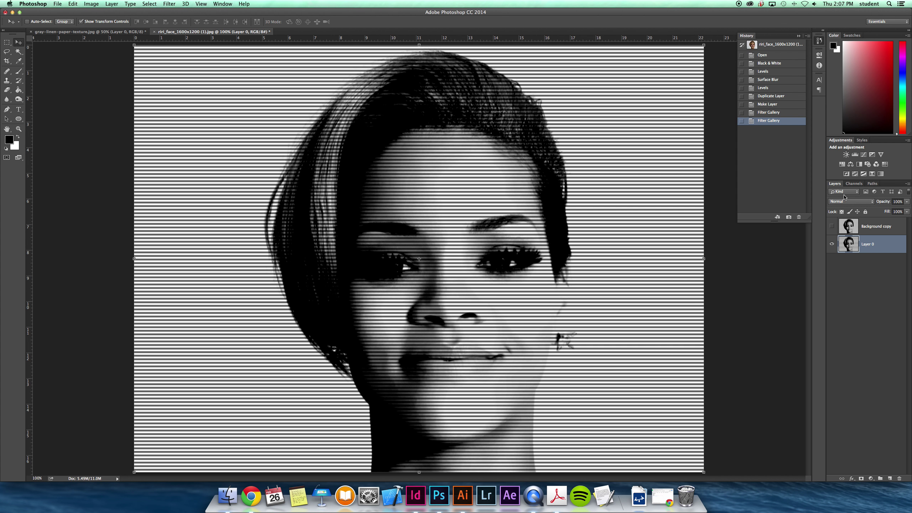
# Toggle the dotted Background copy's visibility to compare, then select that layer.
pyautogui.click(832, 229)
pyautogui.click(832, 229)
pyautogui.click(831, 229)
pyautogui.click(875, 227)
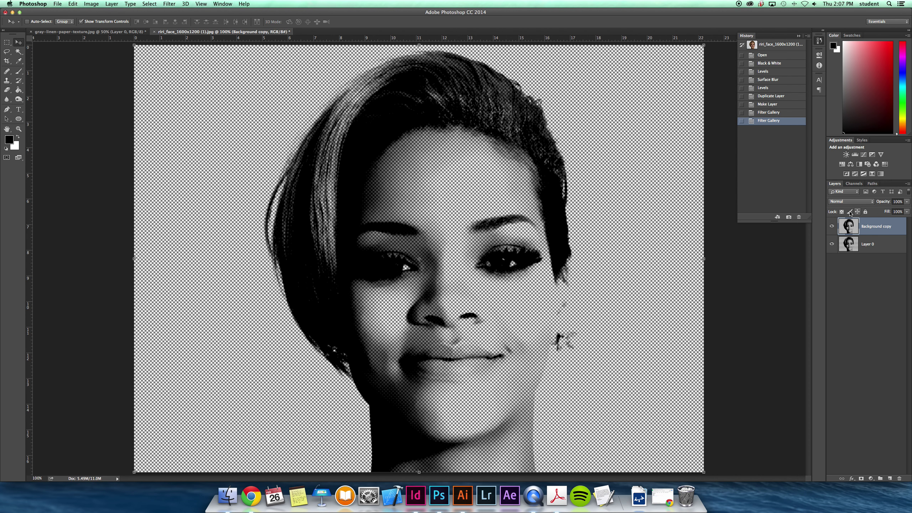
# Try Lighten, Darker Color, Linear Burn and Multiply, then set the copy to Overlay.
pyautogui.click(857, 202)
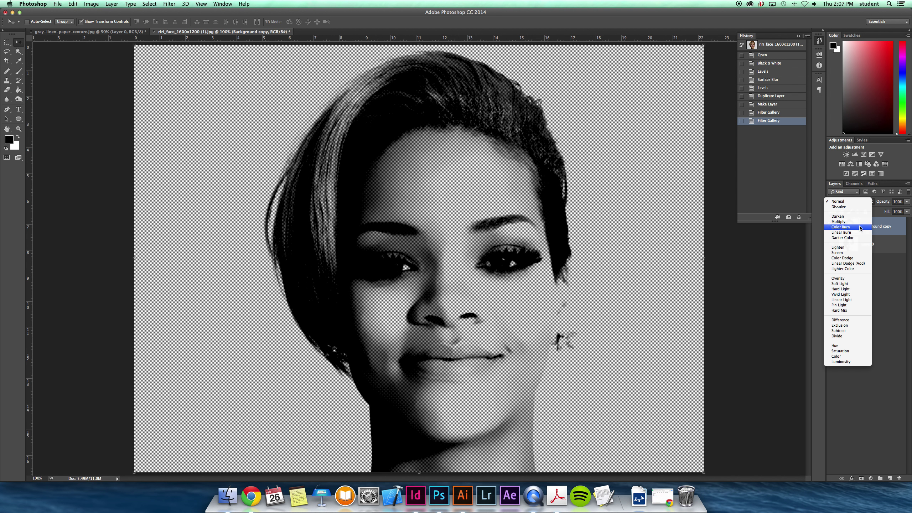
pyautogui.click(861, 247)
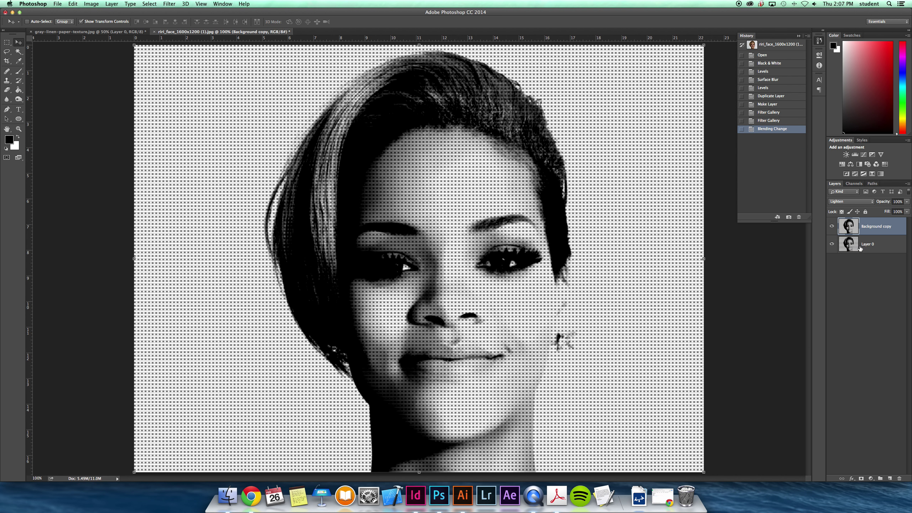
pyautogui.click(854, 202)
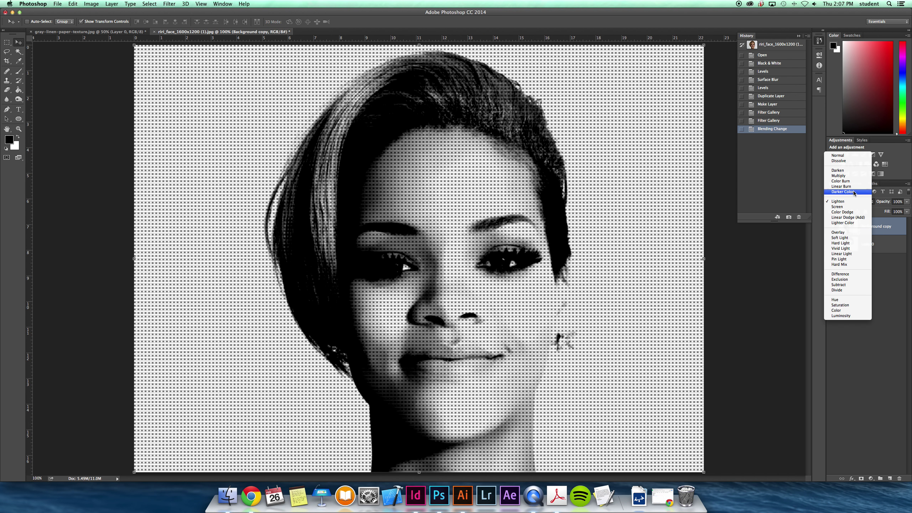
pyautogui.click(853, 192)
pyautogui.click(854, 203)
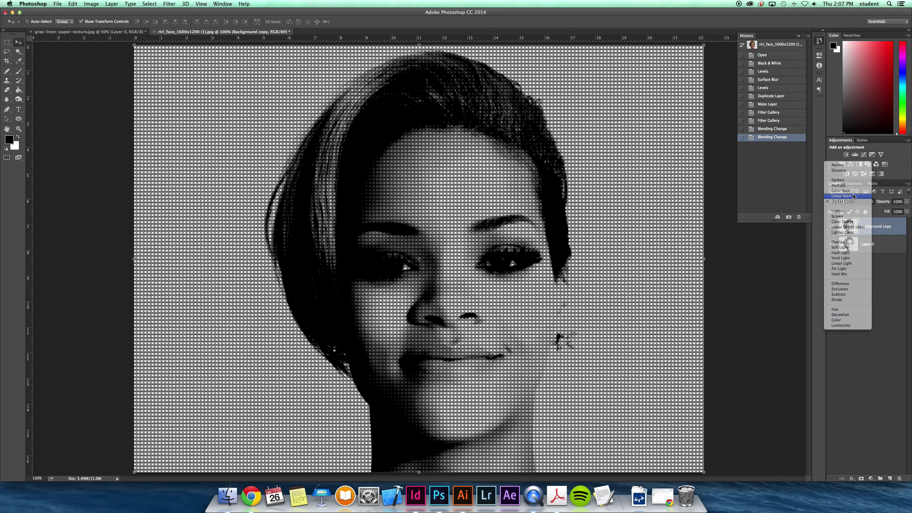
pyautogui.click(854, 196)
pyautogui.click(853, 203)
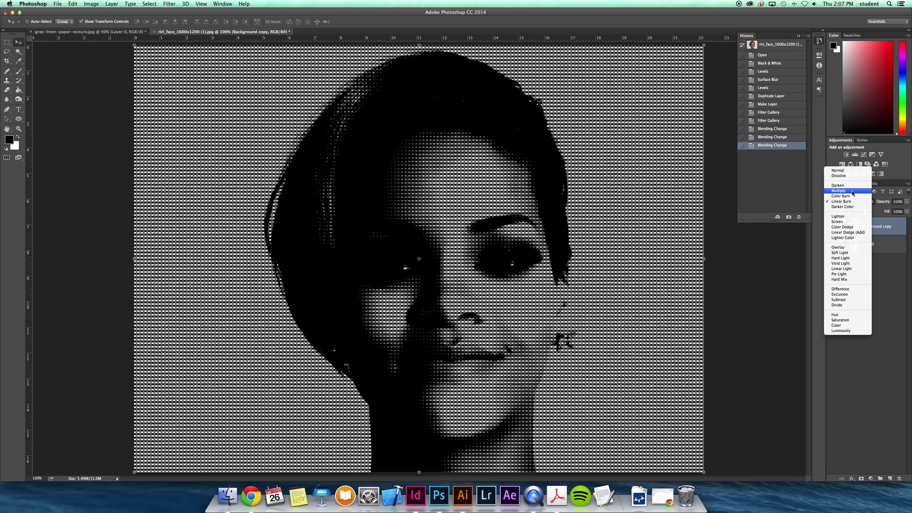
pyautogui.click(853, 191)
pyautogui.click(854, 202)
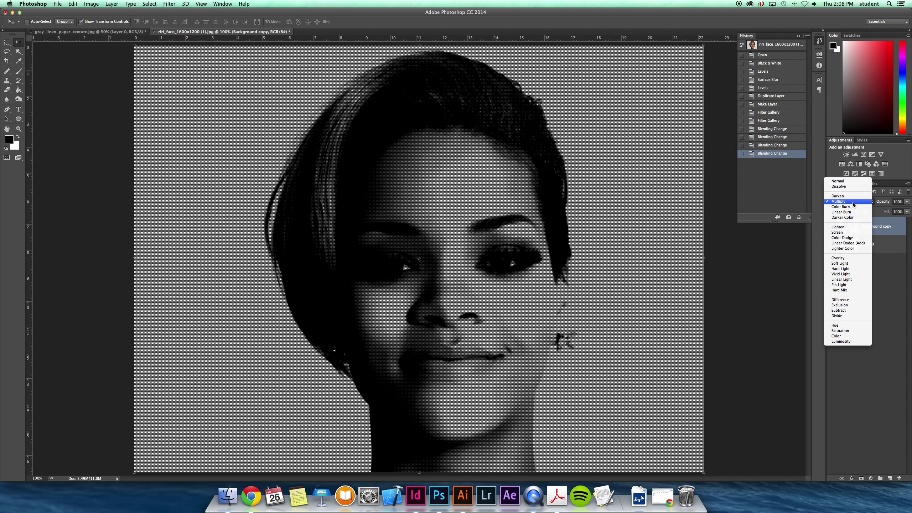
pyautogui.click(861, 261)
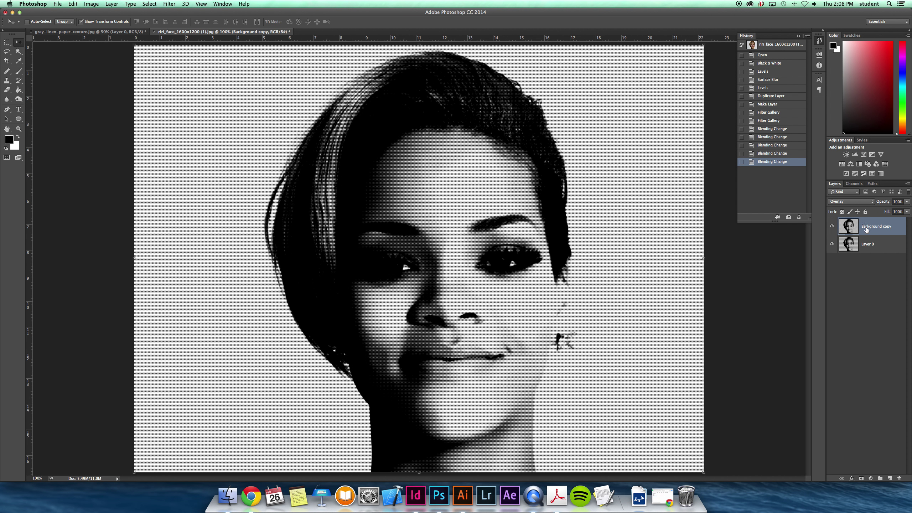
# Lower the copy's opacity to 41% and toggle it on and off to compare halftones.
pyautogui.moveTo(874, 201)
pyautogui.mouseDown()
pyautogui.moveTo(865, 202)
pyautogui.moveTo(886, 203)
pyautogui.mouseUp()
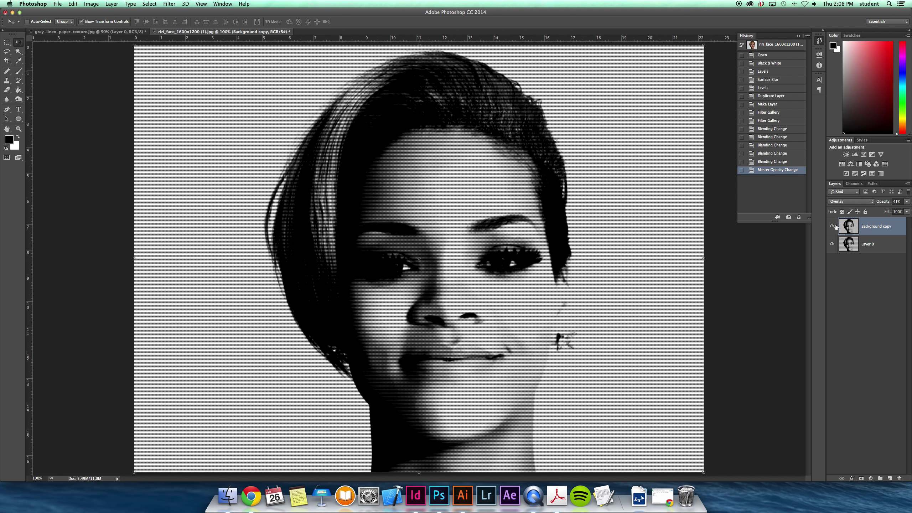
pyautogui.click(832, 226)
pyautogui.click(833, 227)
pyautogui.click(833, 227)
pyautogui.click(833, 228)
pyautogui.click(833, 227)
pyautogui.click(833, 227)
# Merge Down the dot copy into Layer 0 and duplicate it into gray-linen-paper-texture.jpg.
pyautogui.click(909, 190)
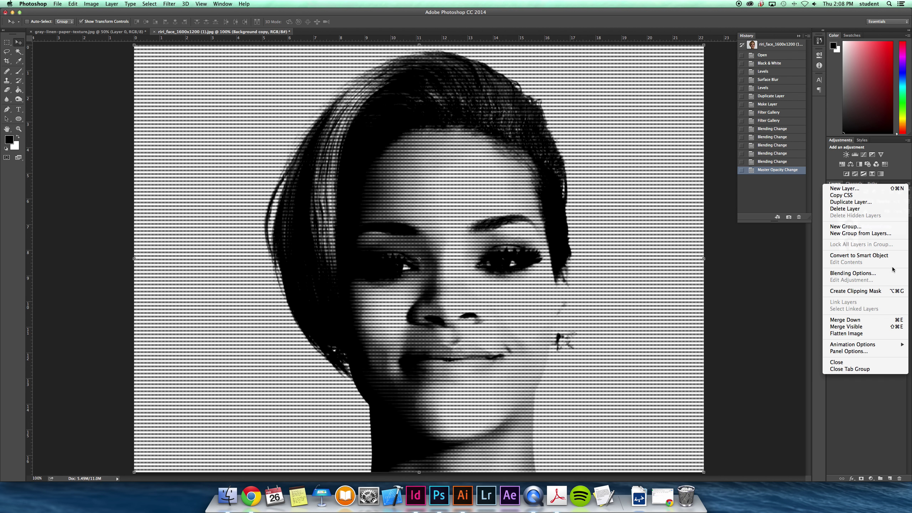
pyautogui.click(880, 319)
pyautogui.rightClick(868, 227)
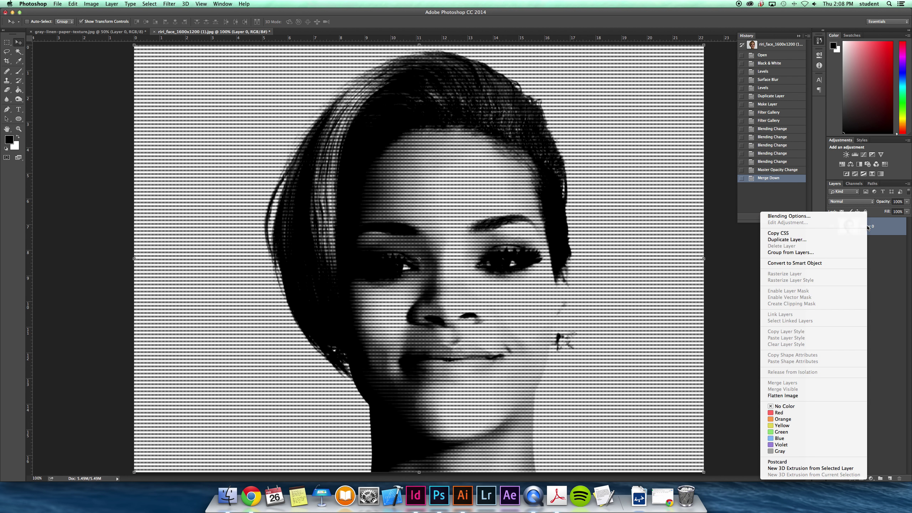
pyautogui.click(793, 240)
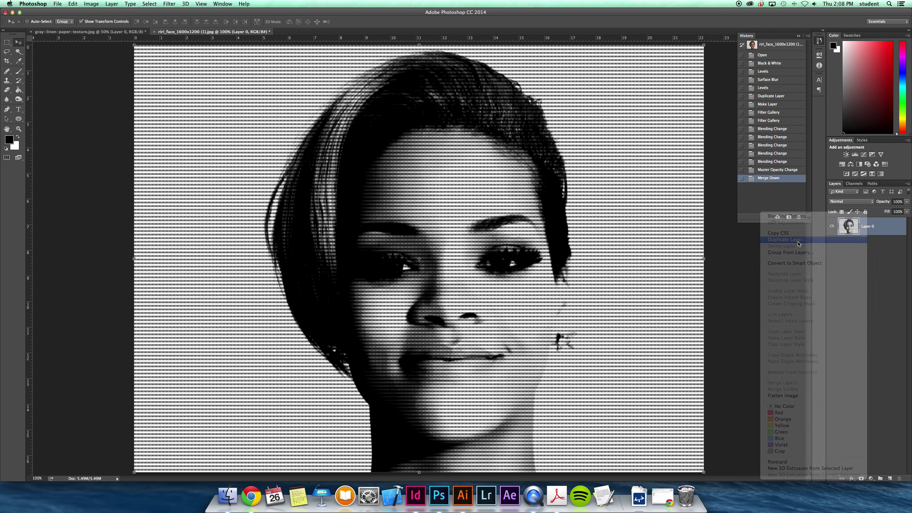
pyautogui.click(468, 244)
pyautogui.click(467, 237)
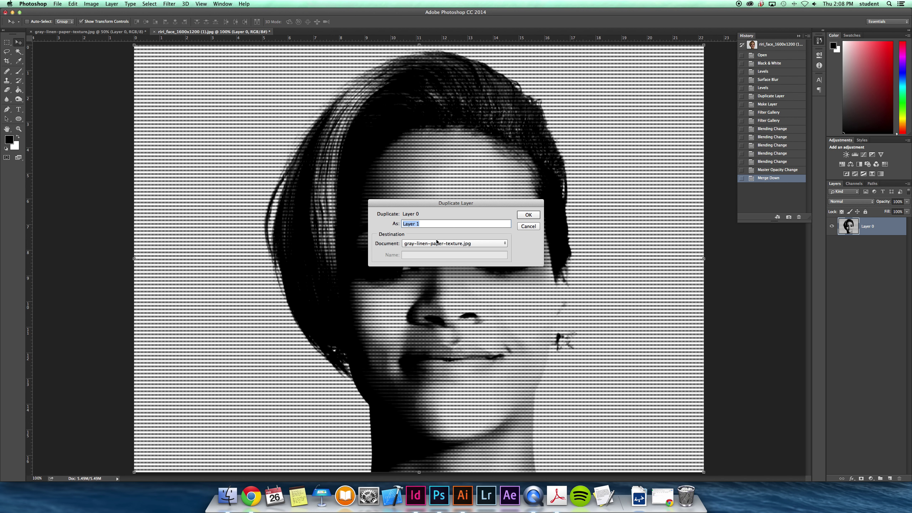
pyautogui.click(538, 215)
pyautogui.click(82, 32)
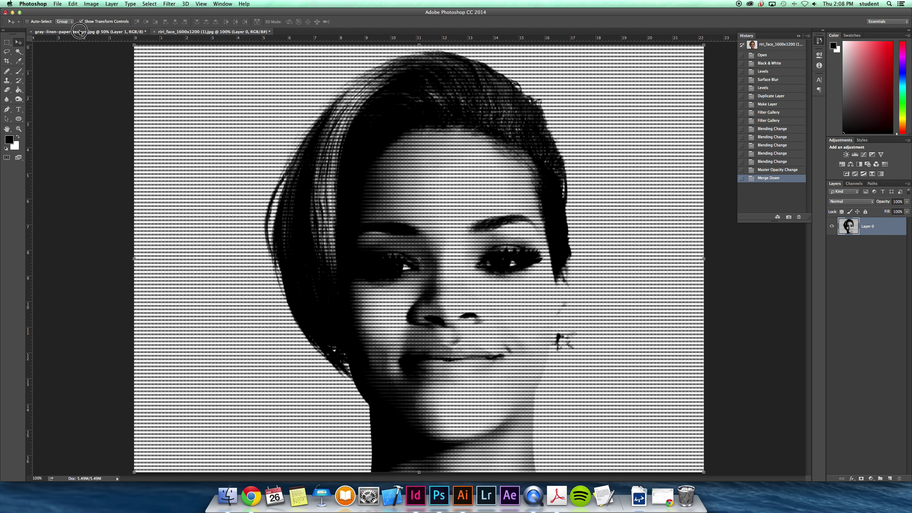
# Scale the halftone face to about 83% and position it on the right of the bill.
pyautogui.moveTo(426, 275); pyautogui.dragTo(477, 248)
pyautogui.moveTo(567, 151); pyautogui.dragTo(533, 159)
pyautogui.moveTo(450, 238); pyautogui.dragTo(512, 225)
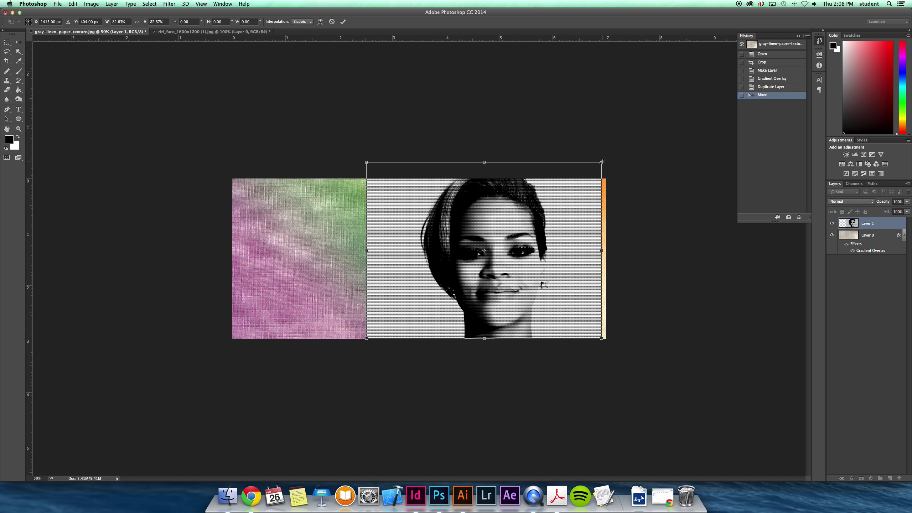
pyautogui.moveTo(602, 161); pyautogui.dragTo(596, 167)
pyautogui.moveTo(544, 203); pyautogui.dragTo(532, 208)
pyautogui.press('Return')
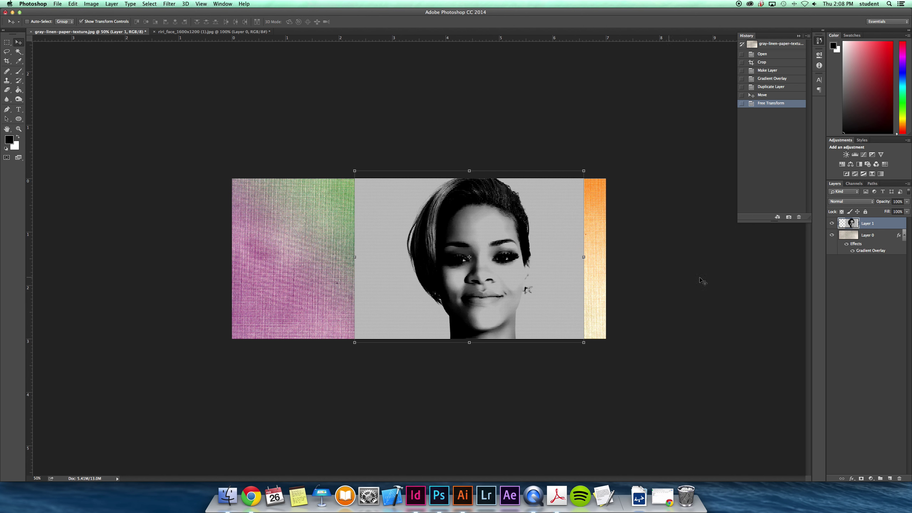
# Try Overlay, Lighten and Color Burn, then set Layer 1 to Multiply and reselect it.
pyautogui.click(851, 202)
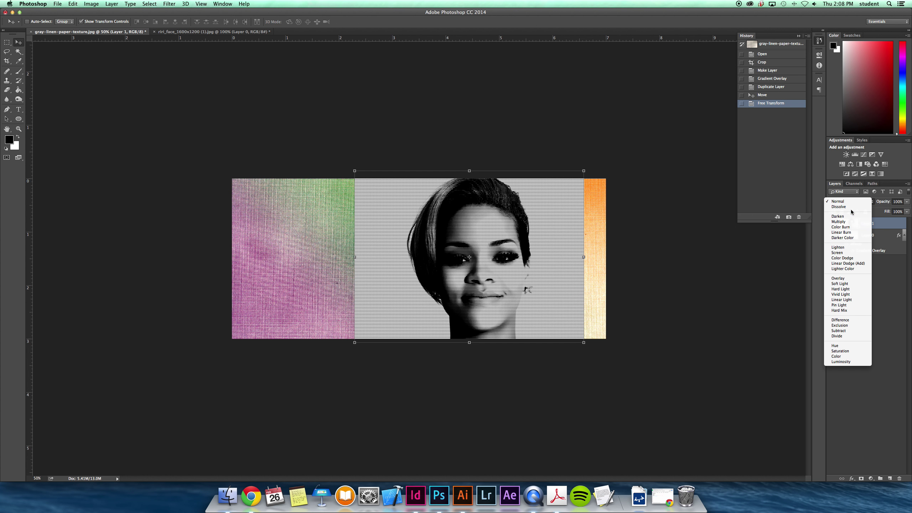
pyautogui.click(854, 279)
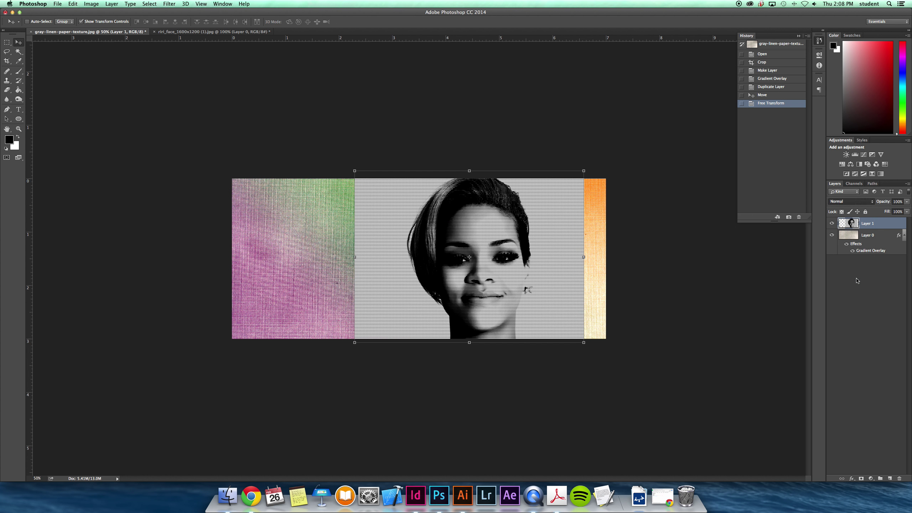
pyautogui.click(851, 203)
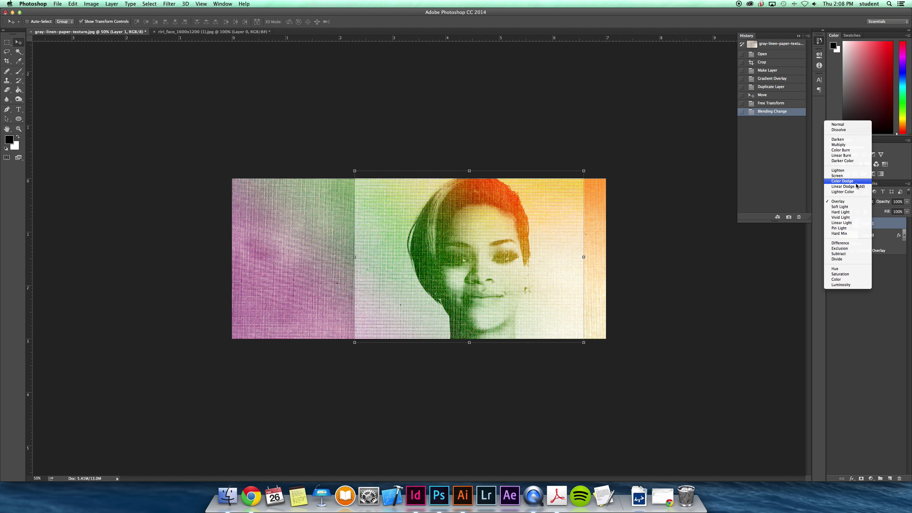
pyautogui.click(850, 172)
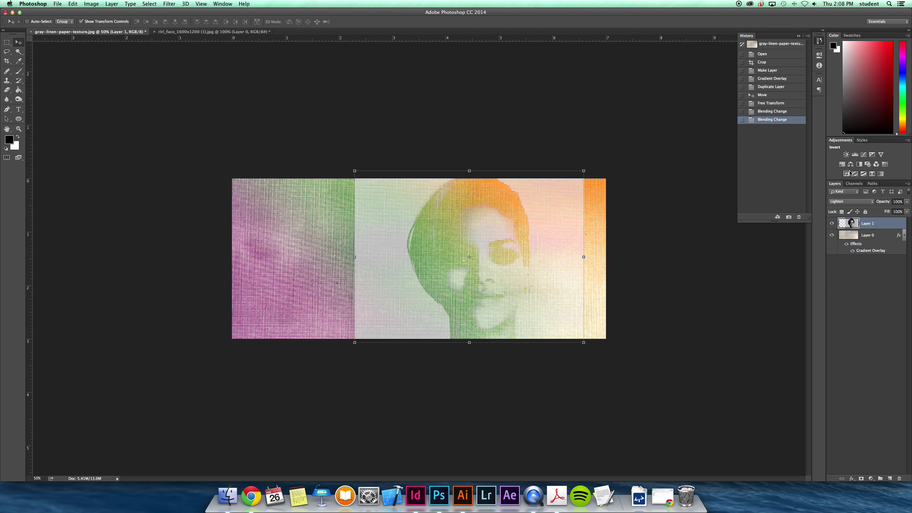
pyautogui.click(851, 202)
pyautogui.click(851, 182)
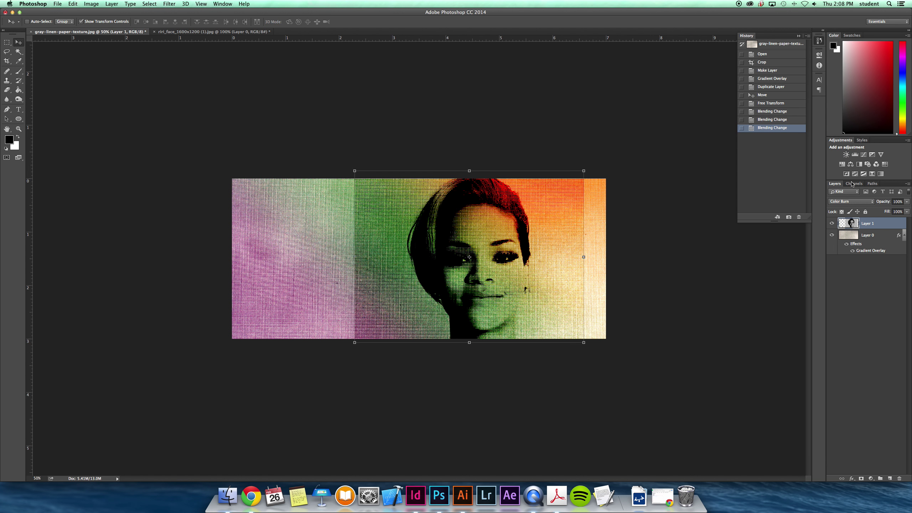
pyautogui.click(851, 204)
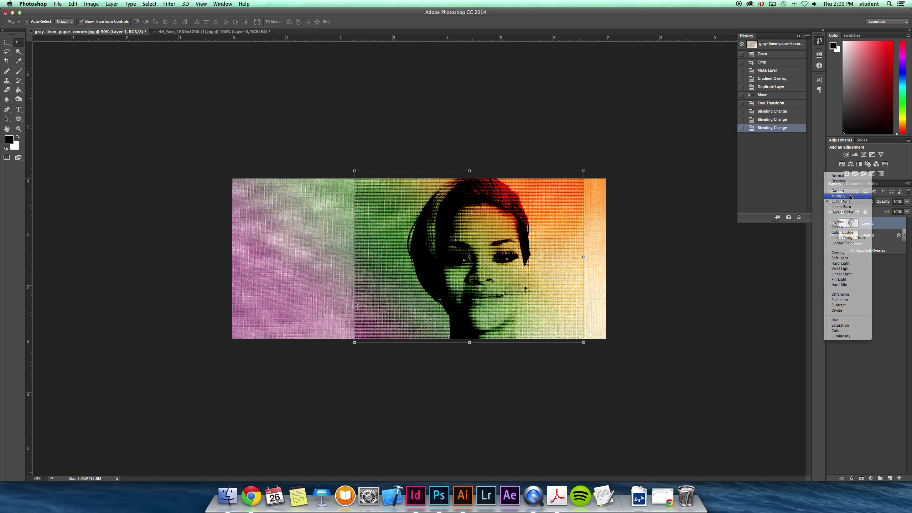
pyautogui.click(850, 197)
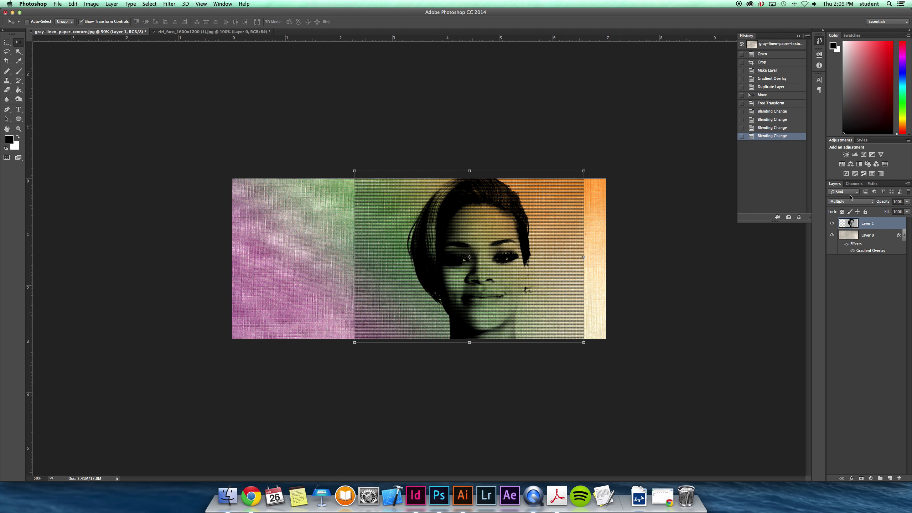
pyautogui.click(860, 339)
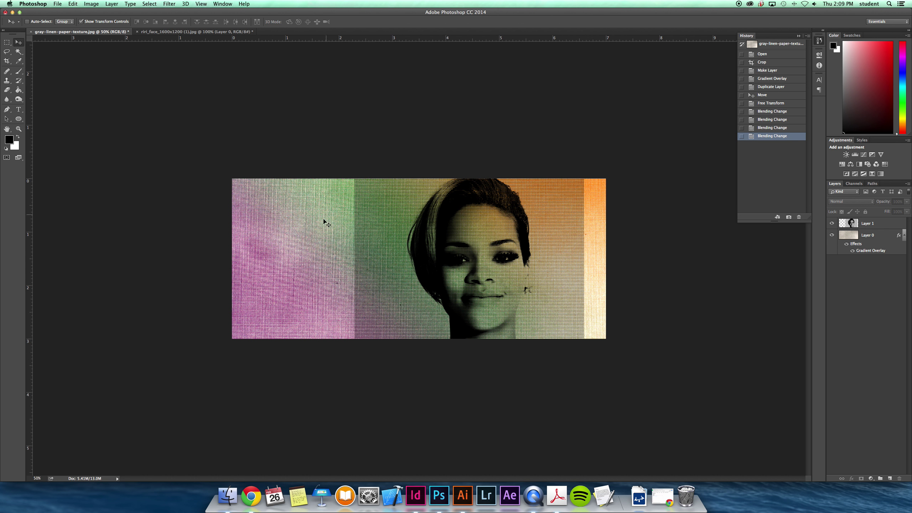
pyautogui.click(866, 225)
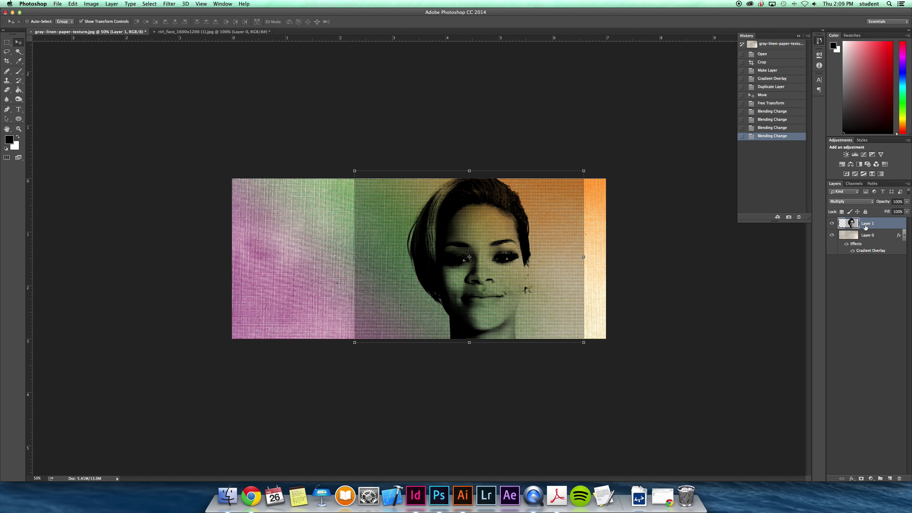
# Apply Levels with inputs 25 / 1.00 / 124 to the face, then lower its opacity to about 59%.
pyautogui.click(92, 4)
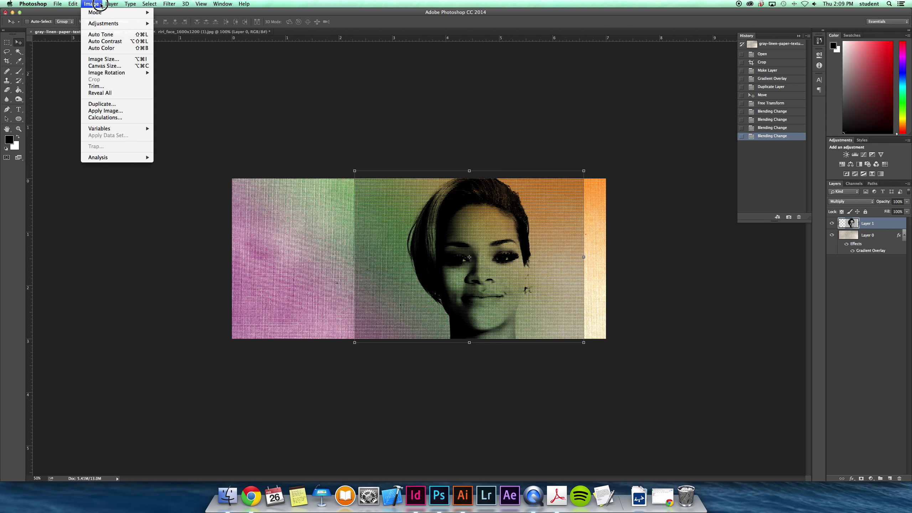
pyautogui.moveTo(109, 24)
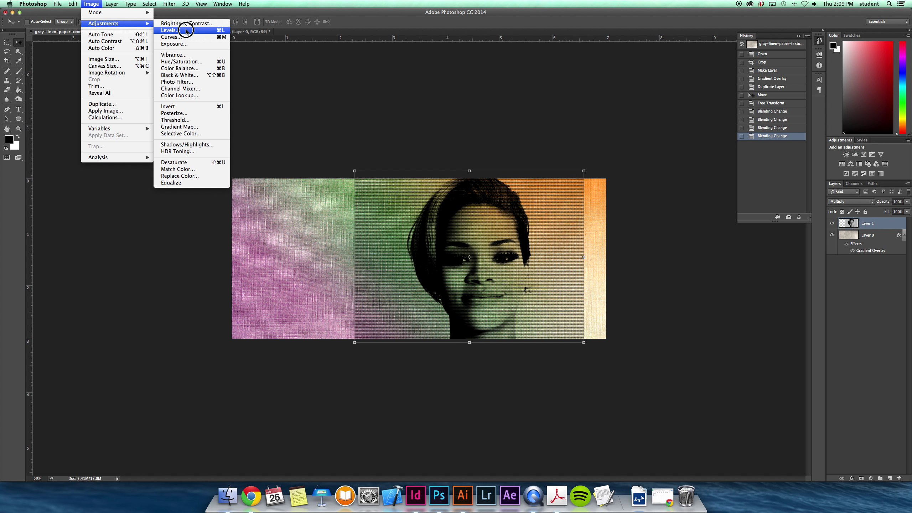
pyautogui.click(186, 31)
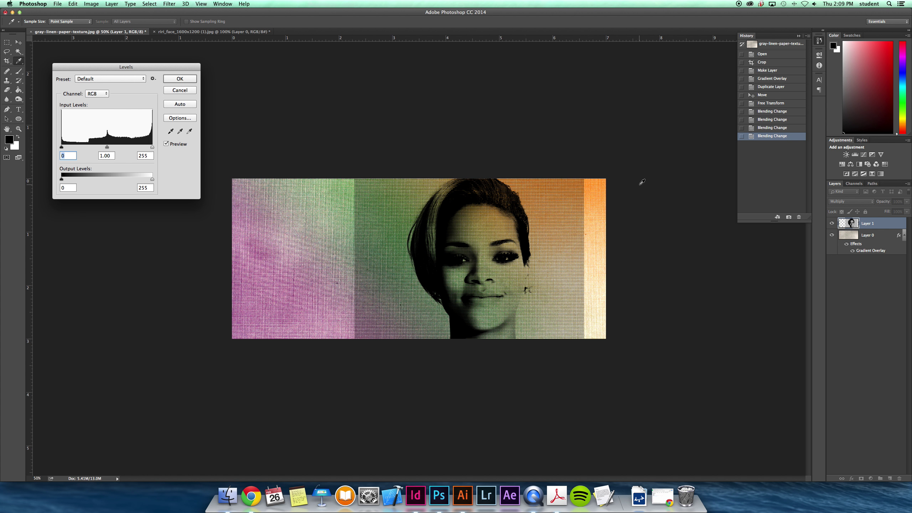
pyautogui.moveTo(149, 147); pyautogui.dragTo(71, 147)
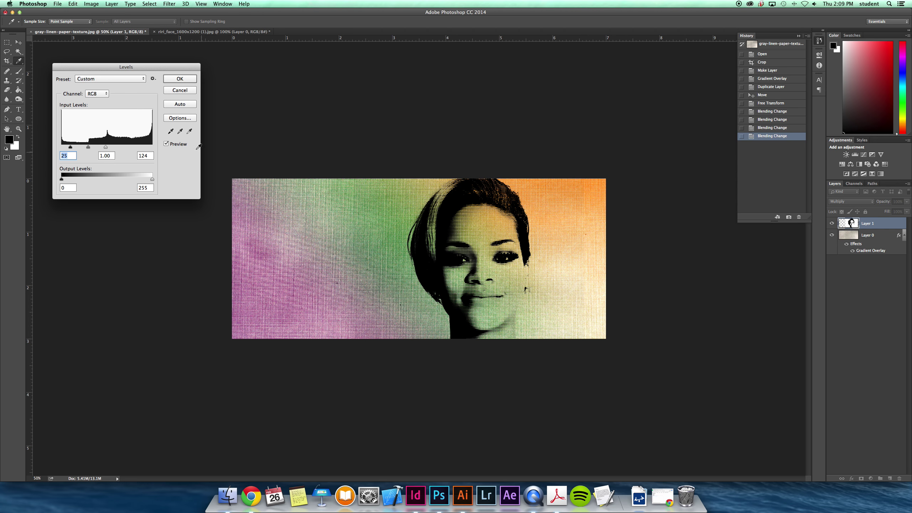
pyautogui.click(180, 79)
pyautogui.press('v')
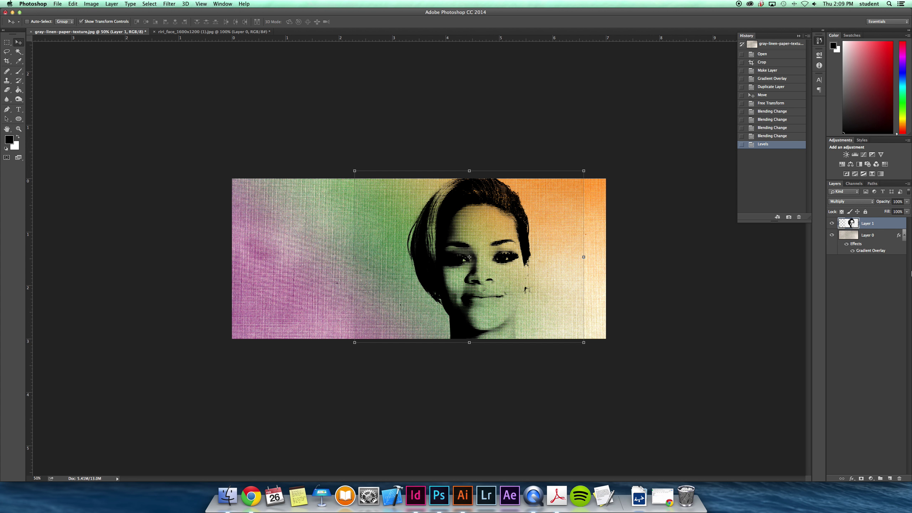
pyautogui.moveTo(884, 204)
pyautogui.mouseDown()
pyautogui.moveTo(876, 203)
pyautogui.moveTo(885, 205)
pyautogui.mouseUp()
pyautogui.click(893, 271)
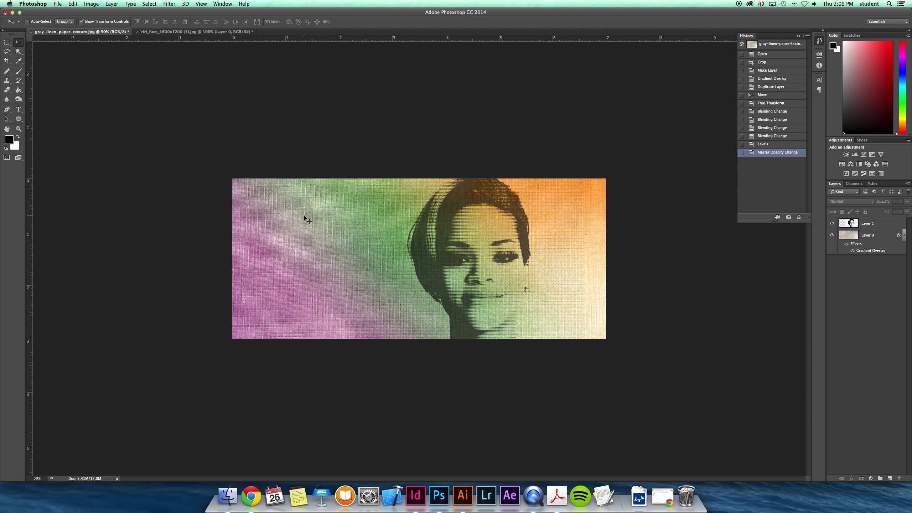
# Draw an elliptical selection around the face with the Elliptical Marquee tool.
pyautogui.moveTo(6, 42); pyautogui.dragTo(34, 49)
pyautogui.click(34, 48)
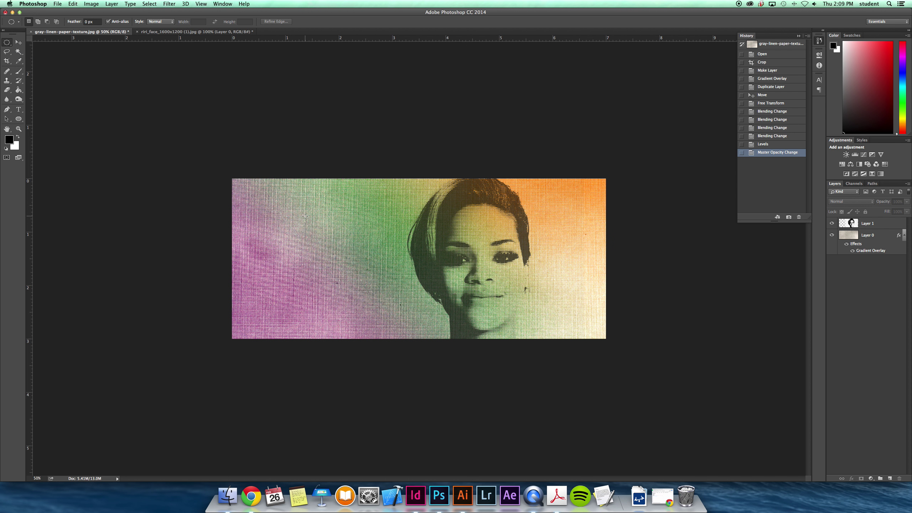
pyautogui.moveTo(483, 263); pyautogui.dragTo(569, 369)
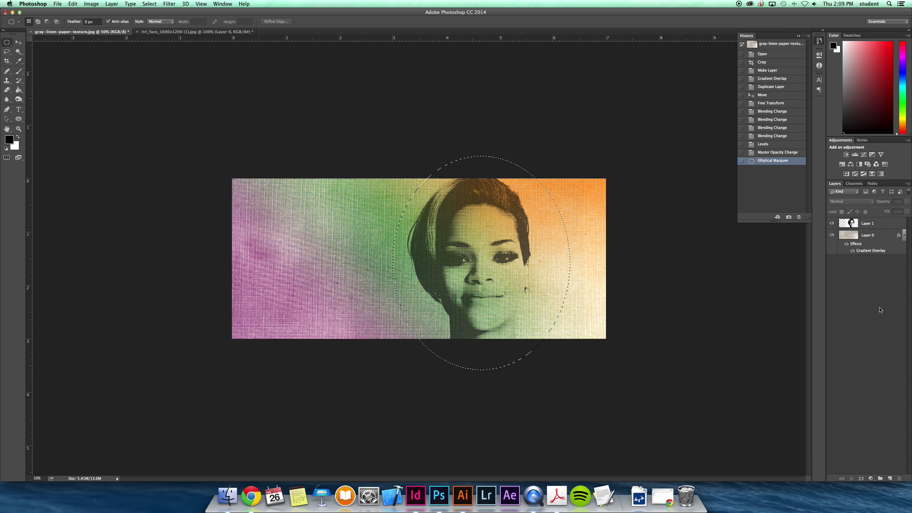
# Create Layer 2 beneath Layer 1 and fill the oval selection with White.
pyautogui.click(890, 478)
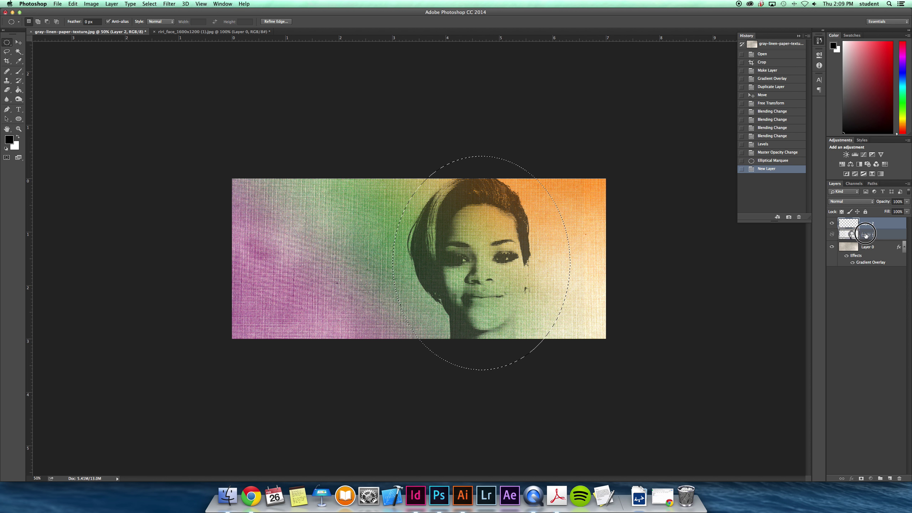
pyautogui.press('super+bracketleft')
pyautogui.click(73, 3)
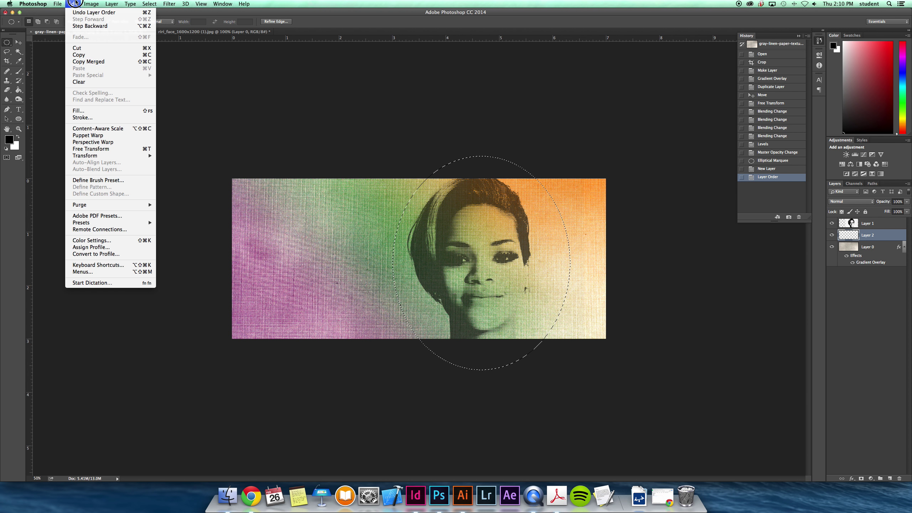
pyautogui.click(86, 111)
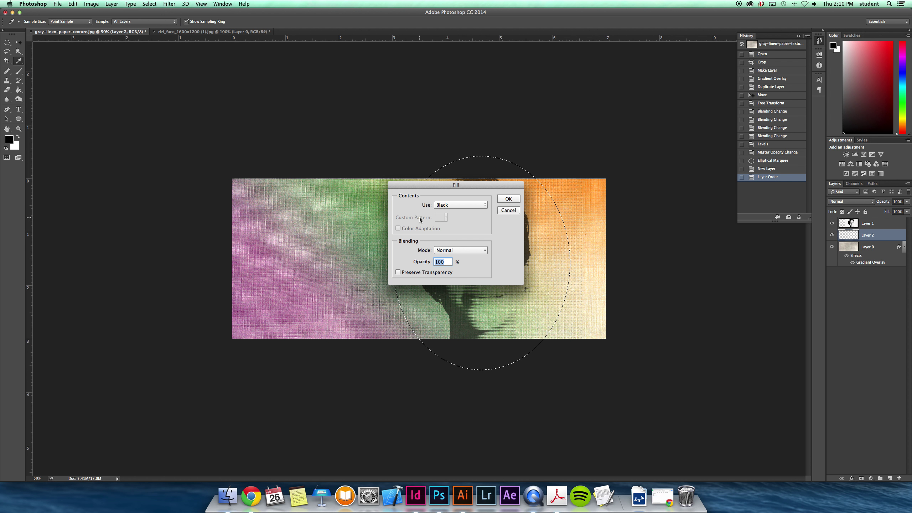
pyautogui.click(452, 204)
pyautogui.click(444, 218)
pyautogui.click(513, 200)
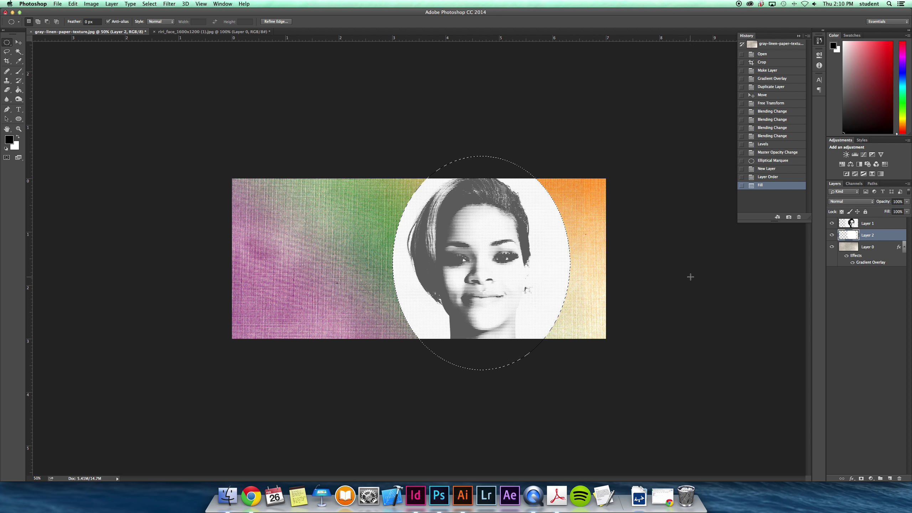
# After trying Multiply and Overlay, set the white oval to Normal at 57% opacity and deselect.
pyautogui.click(850, 202)
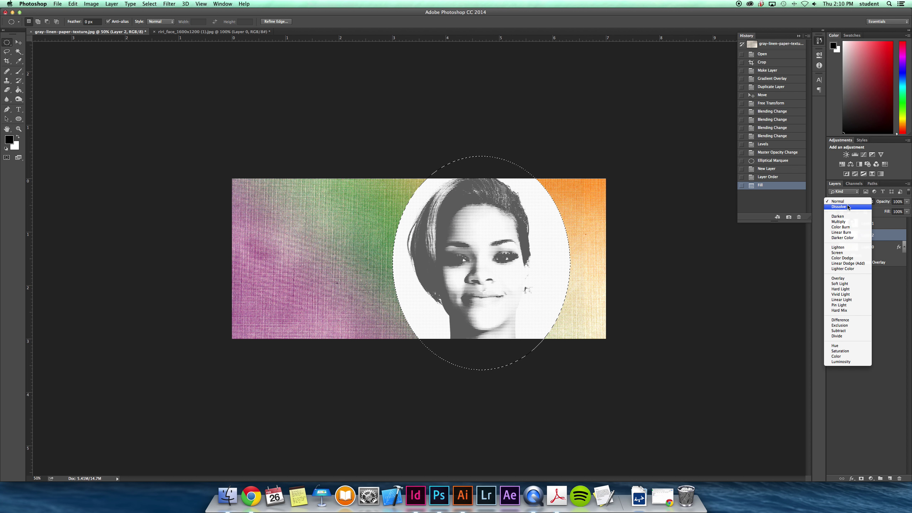
pyautogui.click(848, 221)
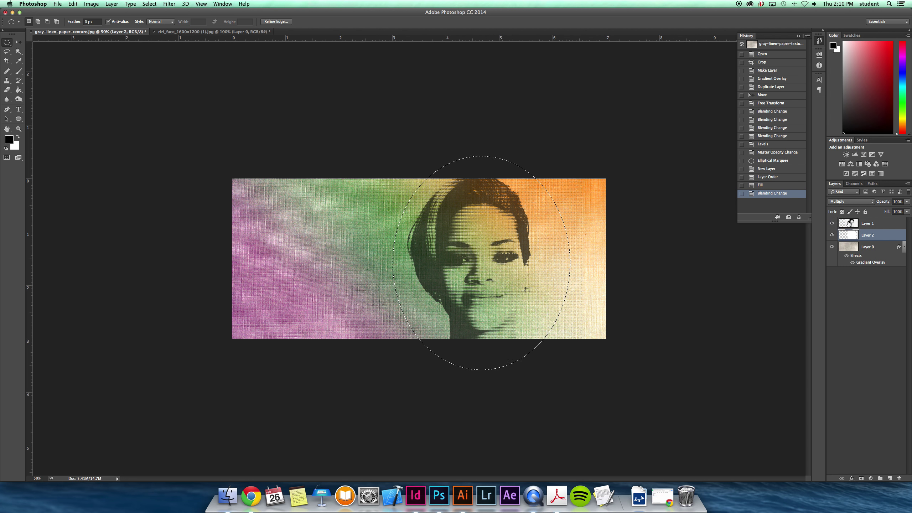
pyautogui.click(849, 202)
pyautogui.click(847, 261)
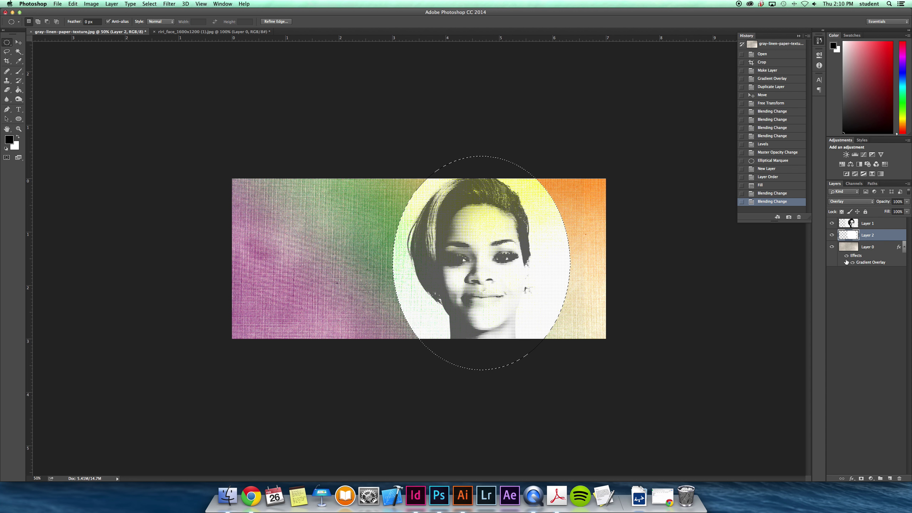
pyautogui.moveTo(883, 203); pyautogui.dragTo(884, 204)
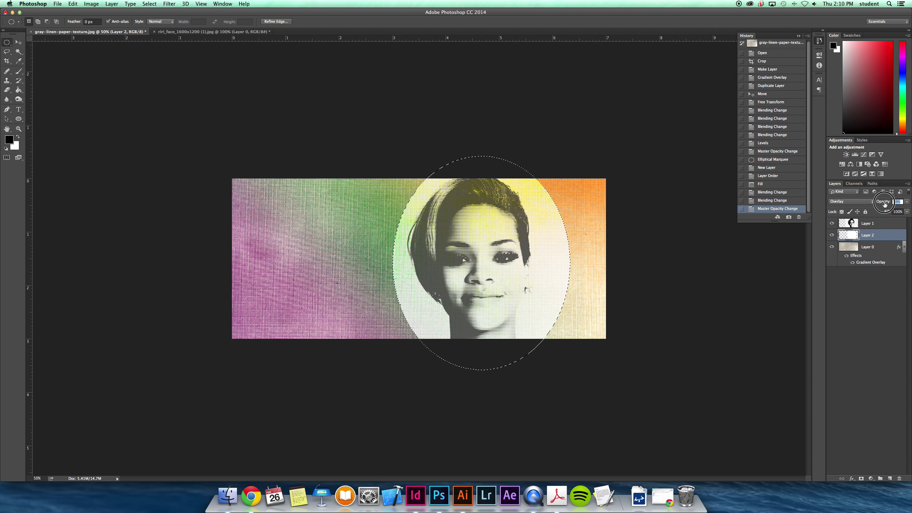
pyautogui.write('100')
pyautogui.press('Return')
pyautogui.click(836, 201)
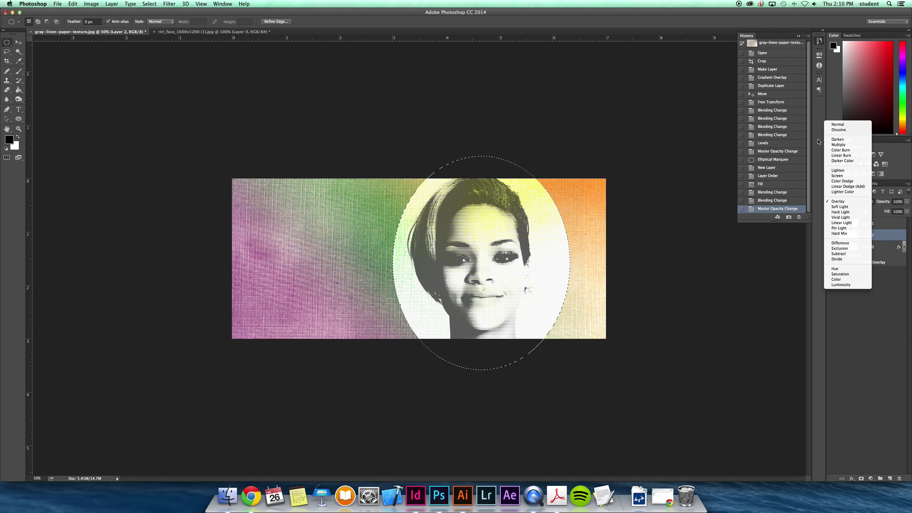
pyautogui.click(837, 124)
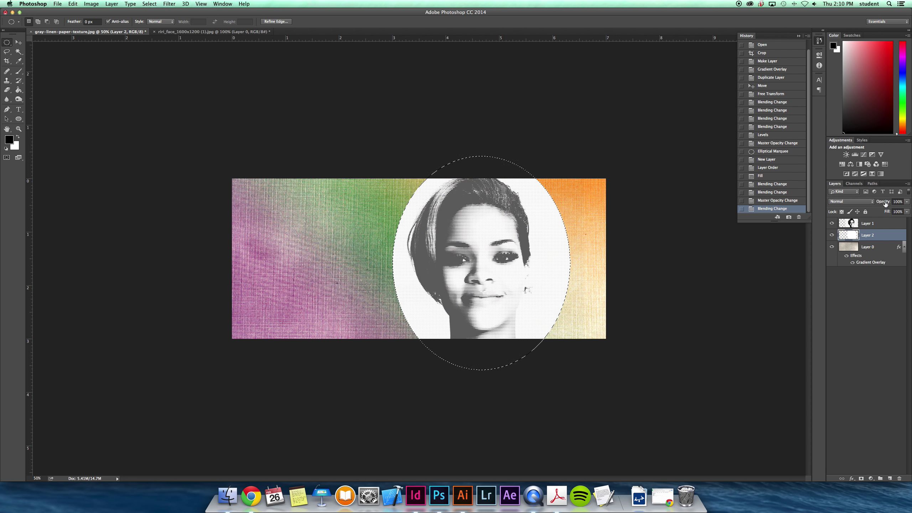
pyautogui.moveTo(884, 204); pyautogui.dragTo(879, 206)
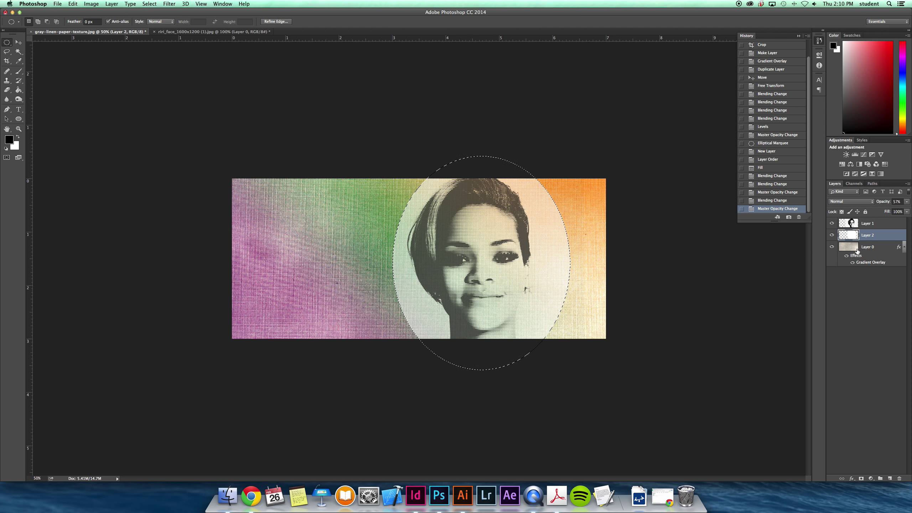
pyautogui.click(711, 316)
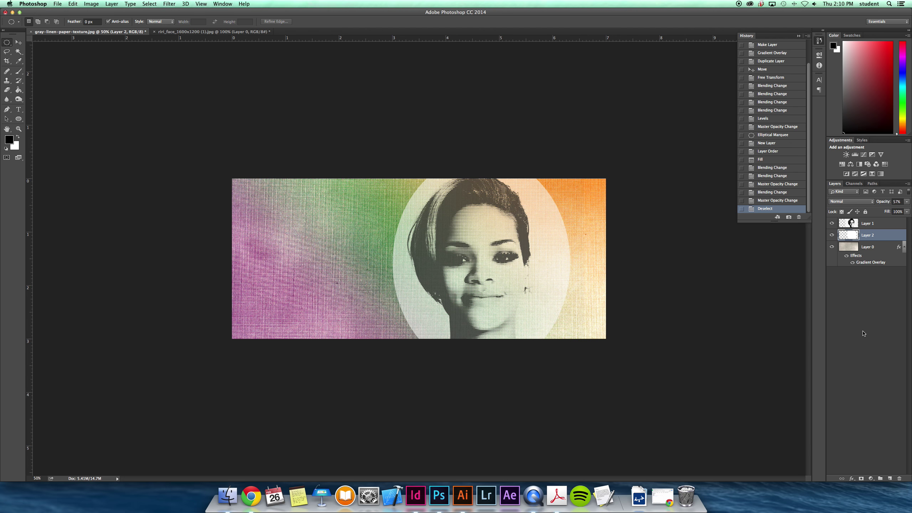
pyautogui.click(852, 478)
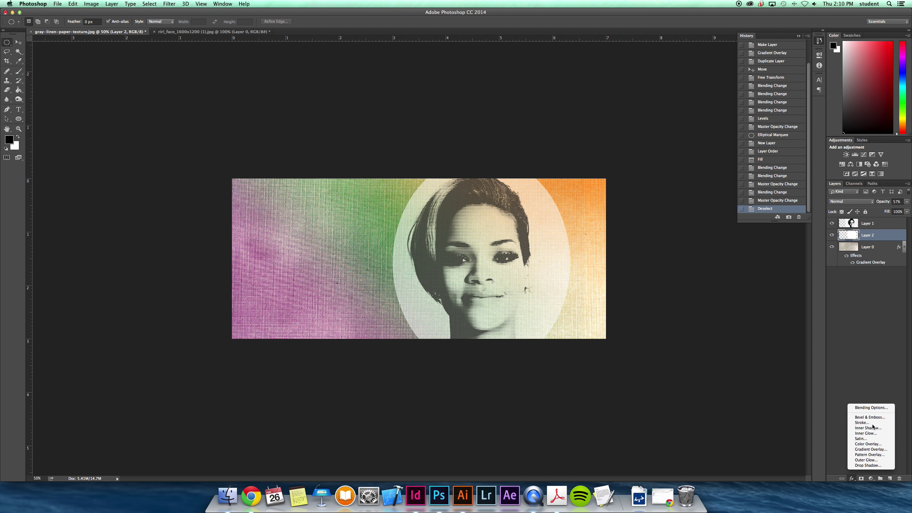
# Add a 32 px Outside Stroke with Overlay blend mode to the white oval layer.
pyautogui.click(862, 422)
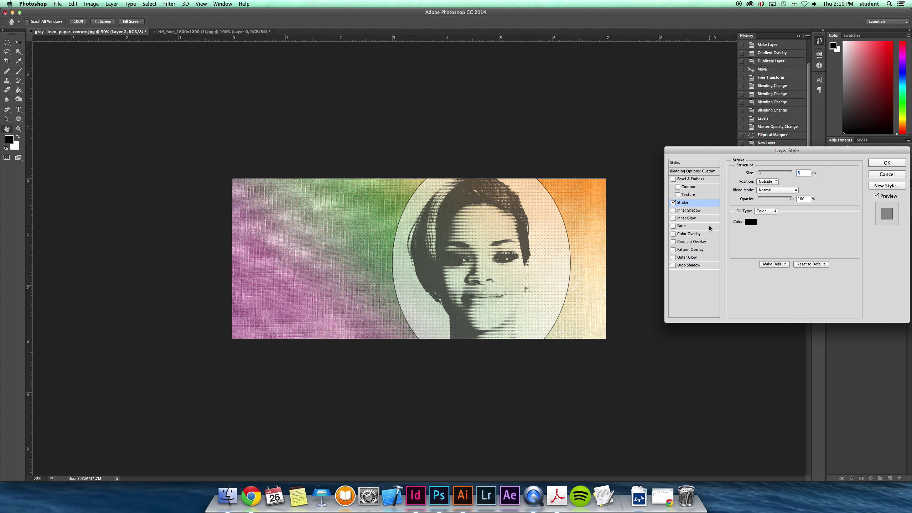
pyautogui.click(766, 182)
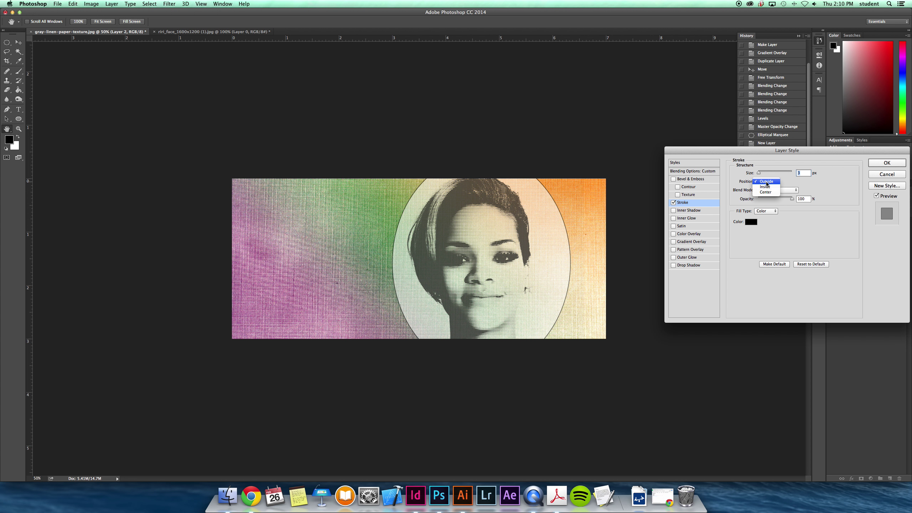
pyautogui.click(766, 182)
pyautogui.moveTo(758, 173); pyautogui.dragTo(764, 173)
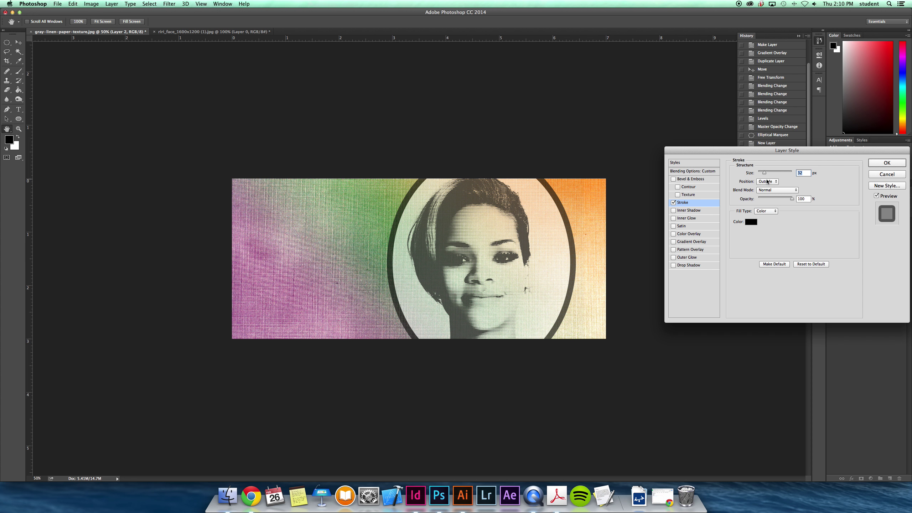
pyautogui.click(768, 190)
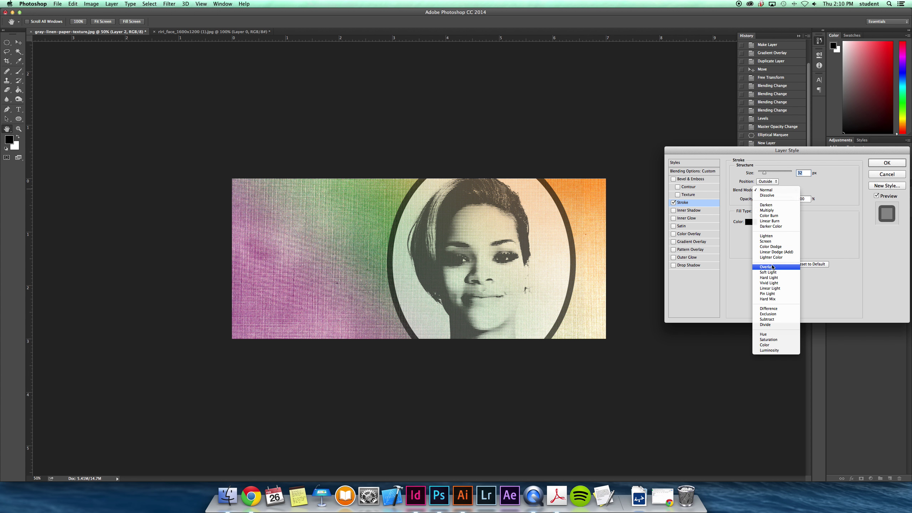
pyautogui.press('Escape')
pyautogui.press('o')
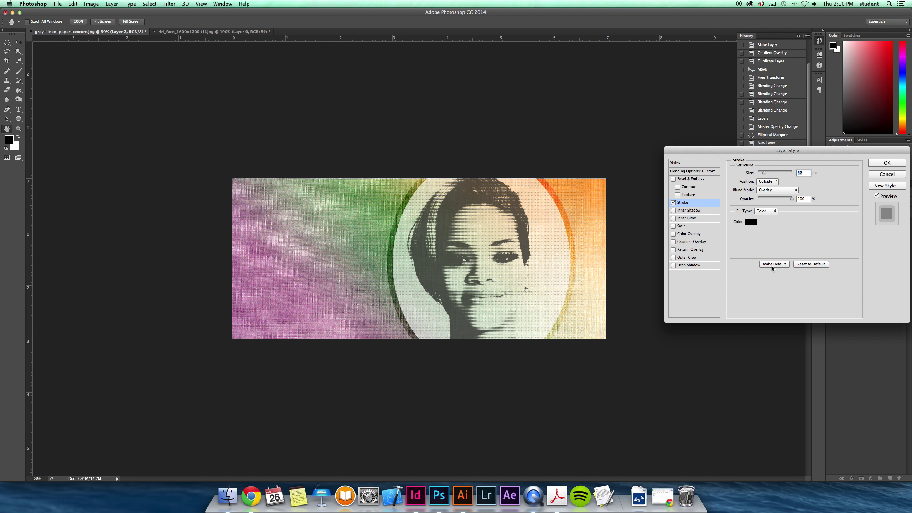
pyautogui.click(886, 163)
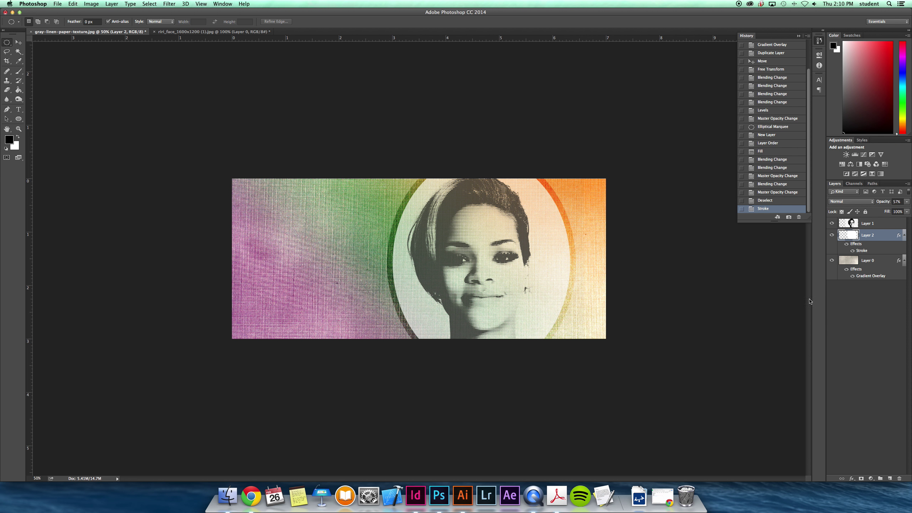
# Type a numeral 2, enlarge it, and move it to the bill's top-left corner.
pyautogui.click(18, 110)
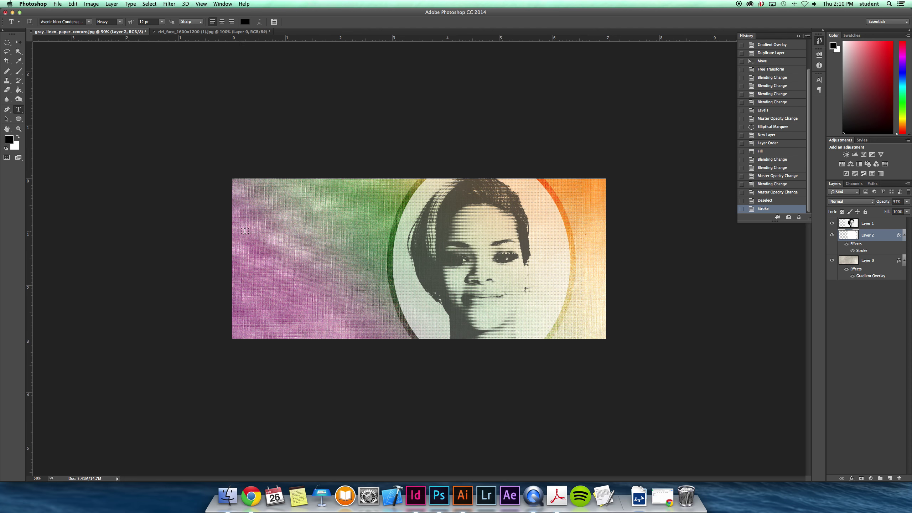
pyautogui.click(254, 232)
pyautogui.write('2')
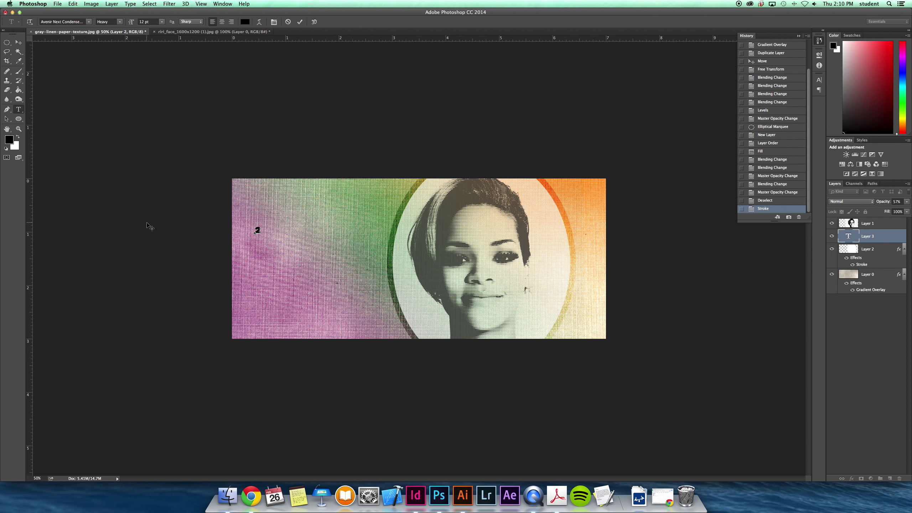
pyautogui.click(18, 42)
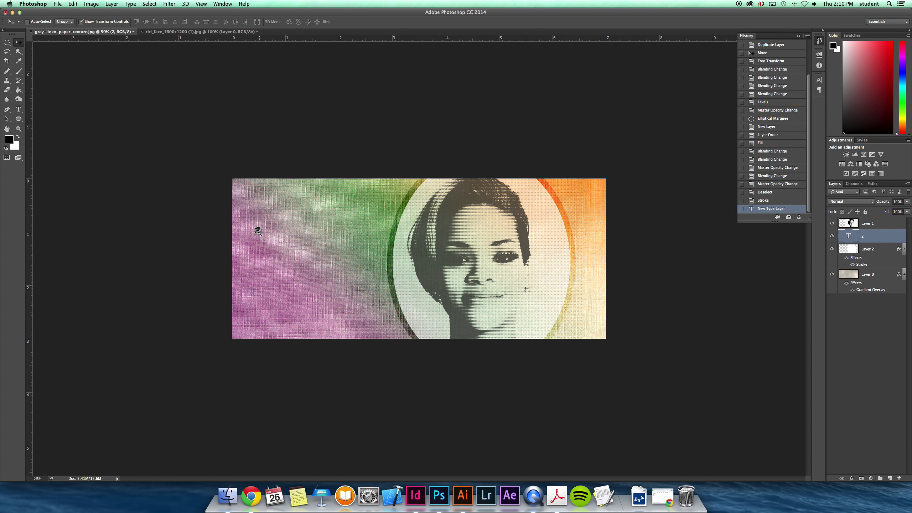
pyautogui.moveTo(258, 230); pyautogui.dragTo(347, 322)
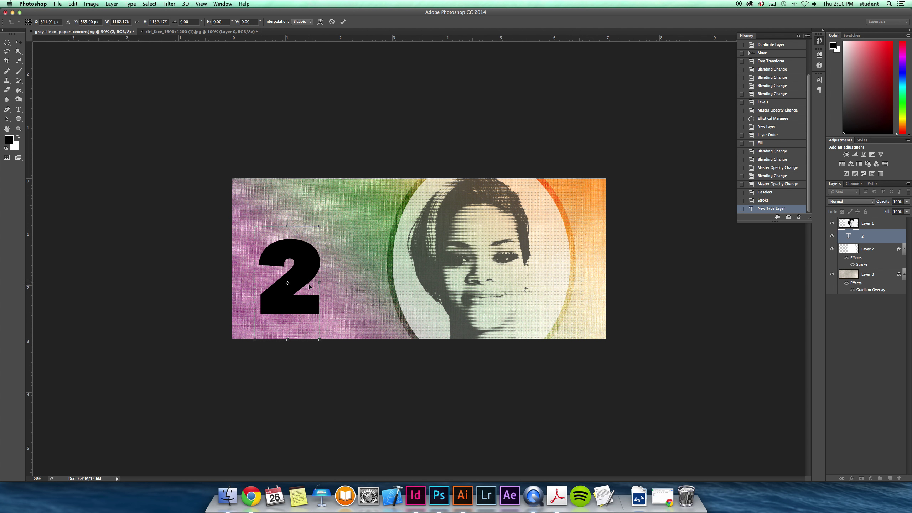
pyautogui.moveTo(309, 287); pyautogui.dragTo(292, 241)
pyautogui.press('Return')
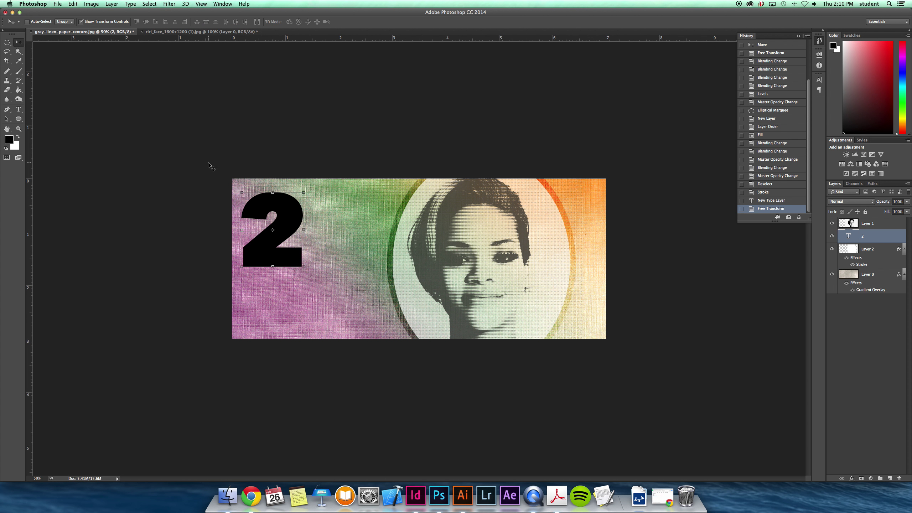
# Blend the 2 layer in Overlay and nudge it slightly further up and left.
pyautogui.click(864, 201)
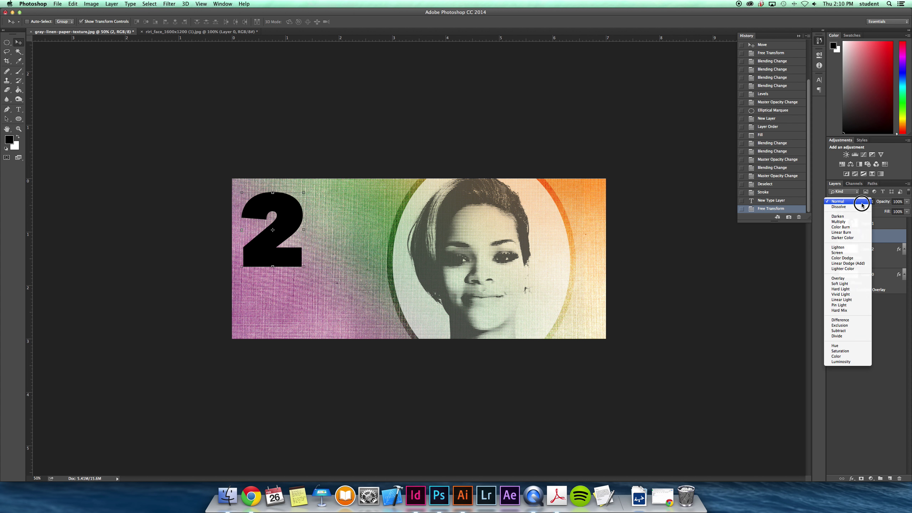
pyautogui.click(859, 279)
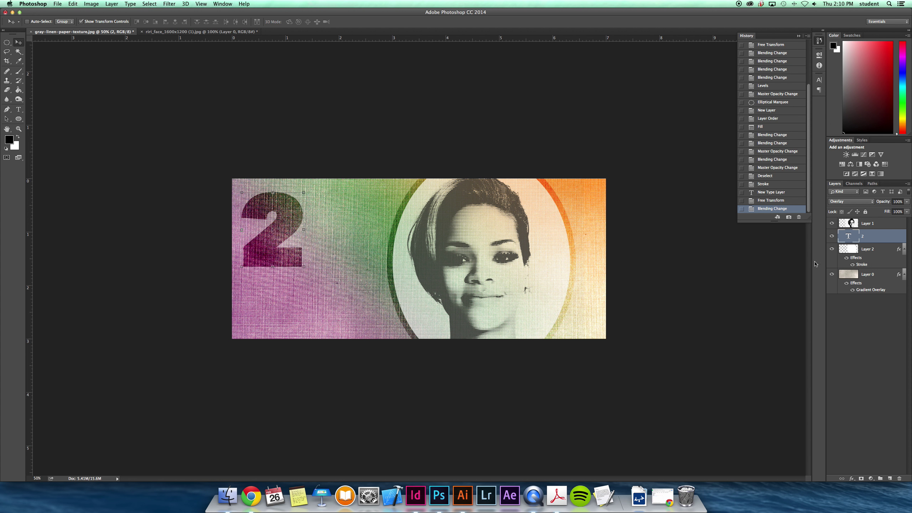
pyautogui.moveTo(284, 224); pyautogui.dragTo(282, 217)
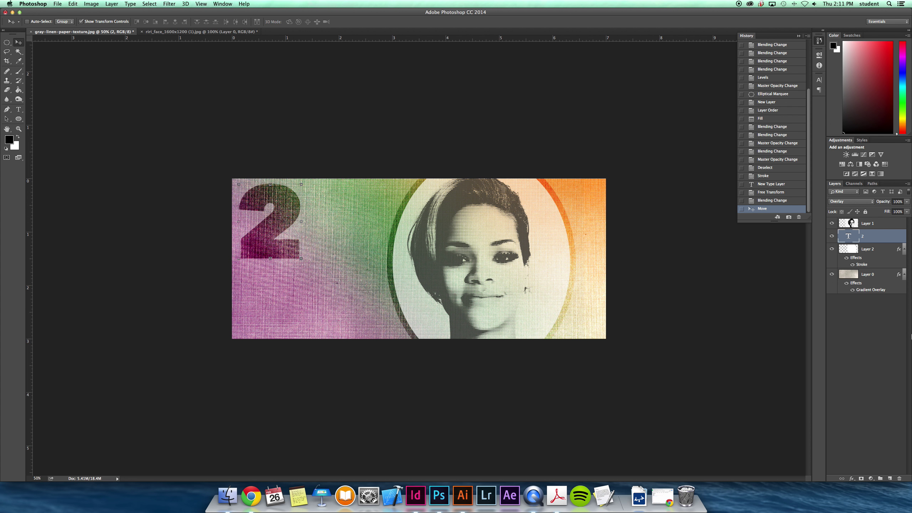
pyautogui.click(201, 4)
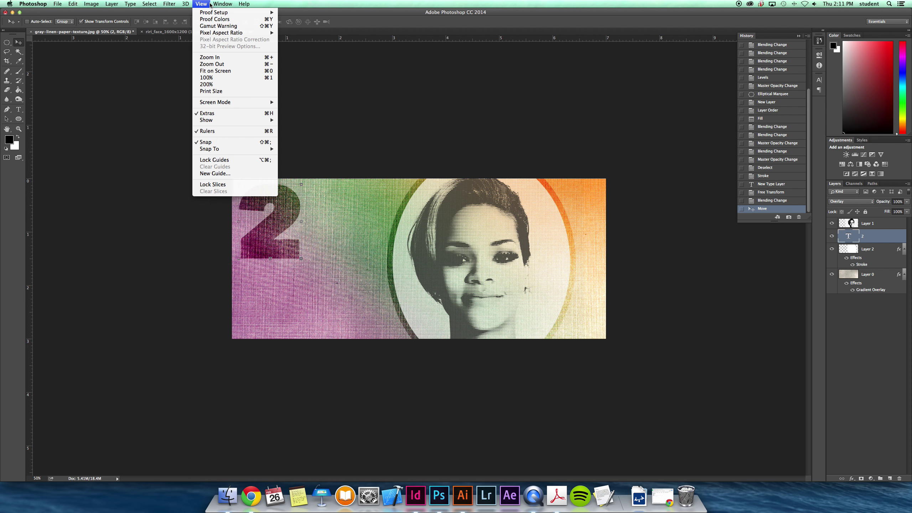
pyautogui.moveTo(164, 5)
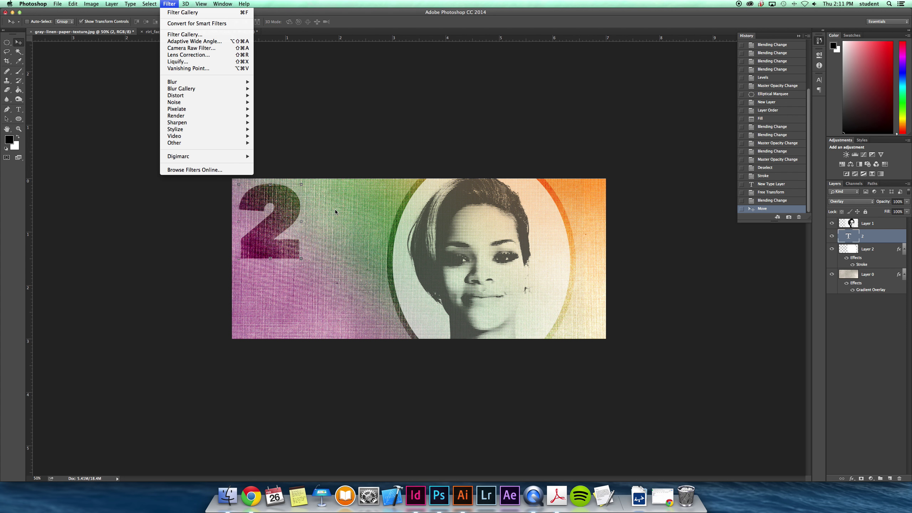